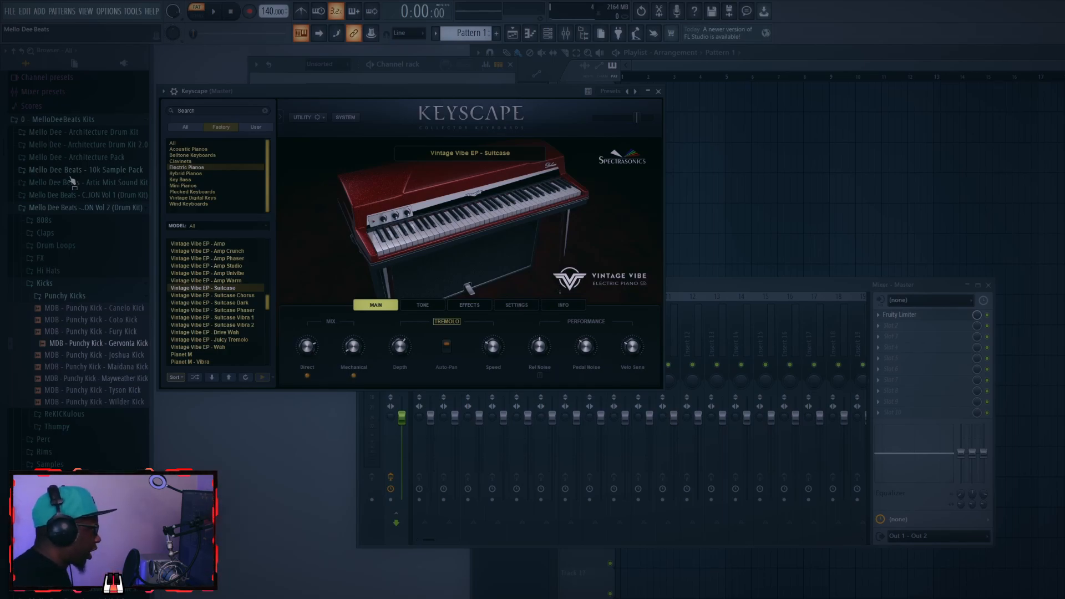
# Open the Keyscape piano roll and record the opening sustained chords at 168 BPM
pyautogui.scroll(-4, 83, 197)
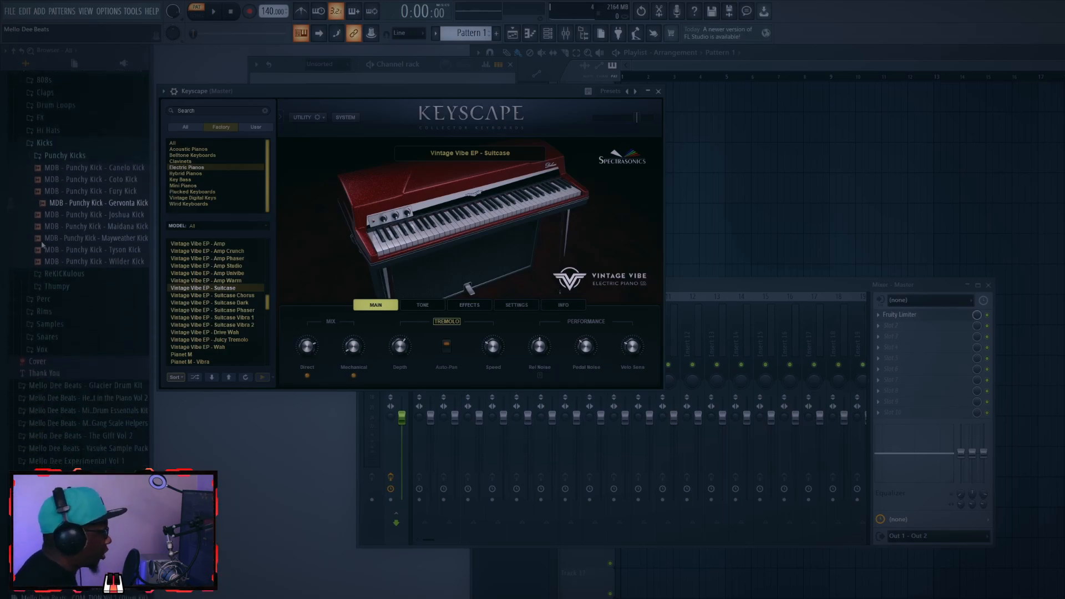
pyautogui.press('F7')
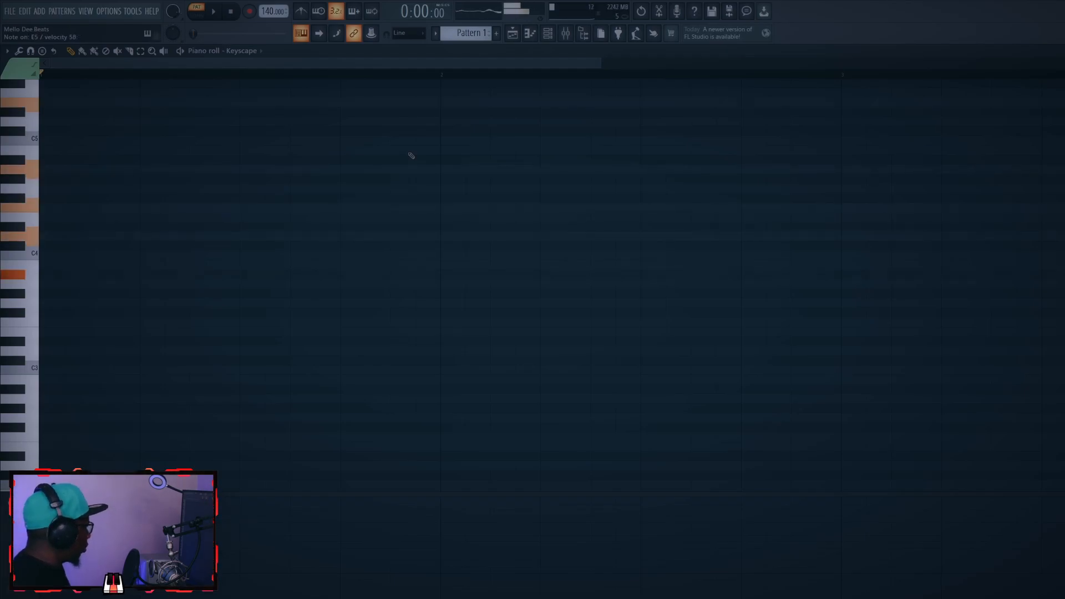
pyautogui.press('space')
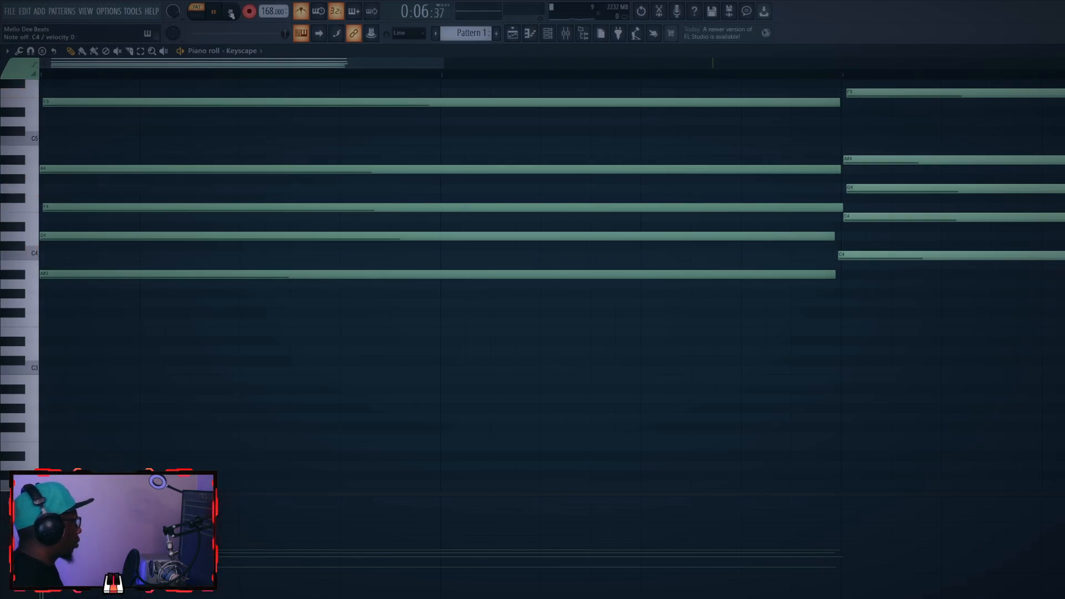
pyautogui.click(231, 12)
# Play back the recorded Keyscape chords and review the first three chords together in the piano roll
pyautogui.press('space')
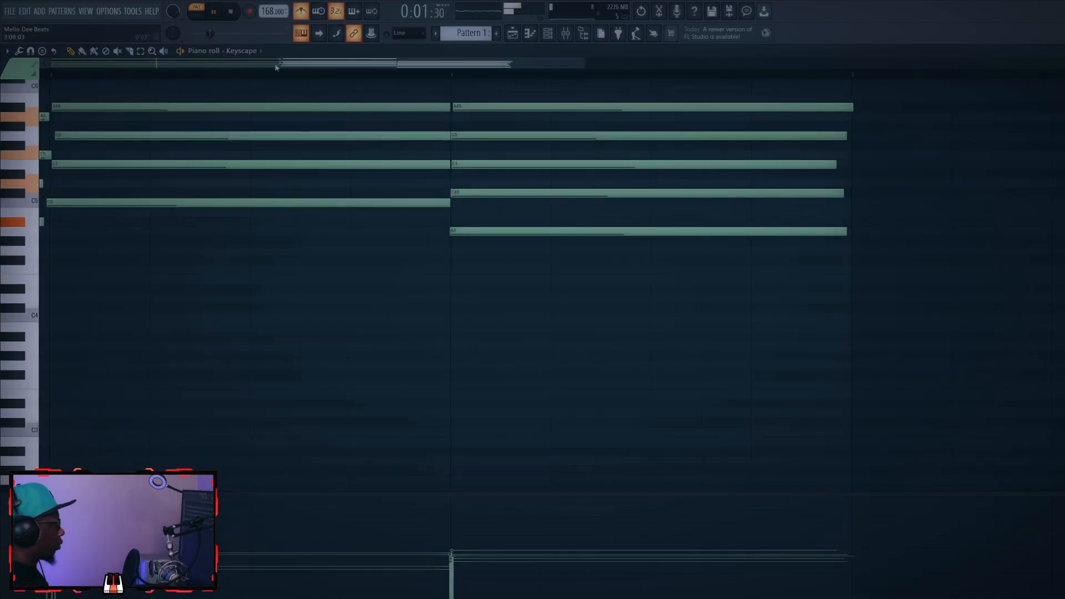
pyautogui.moveTo(280, 63); pyautogui.dragTo(47, 64)
pyautogui.scroll(3, 607, 222)
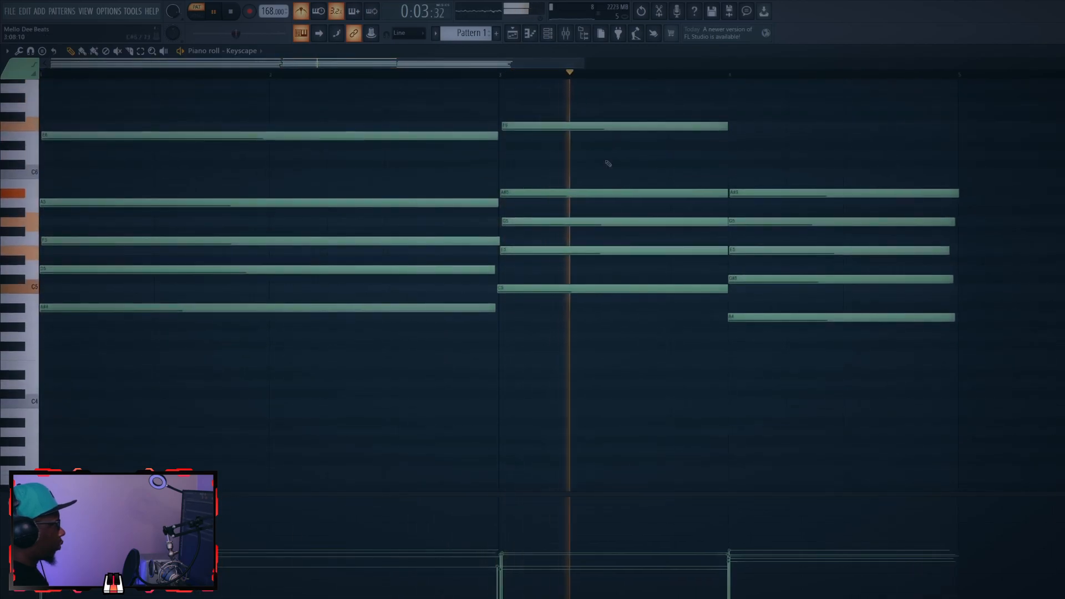
pyautogui.moveTo(583, 65); pyautogui.dragTo(855, 93)
pyautogui.press('space')
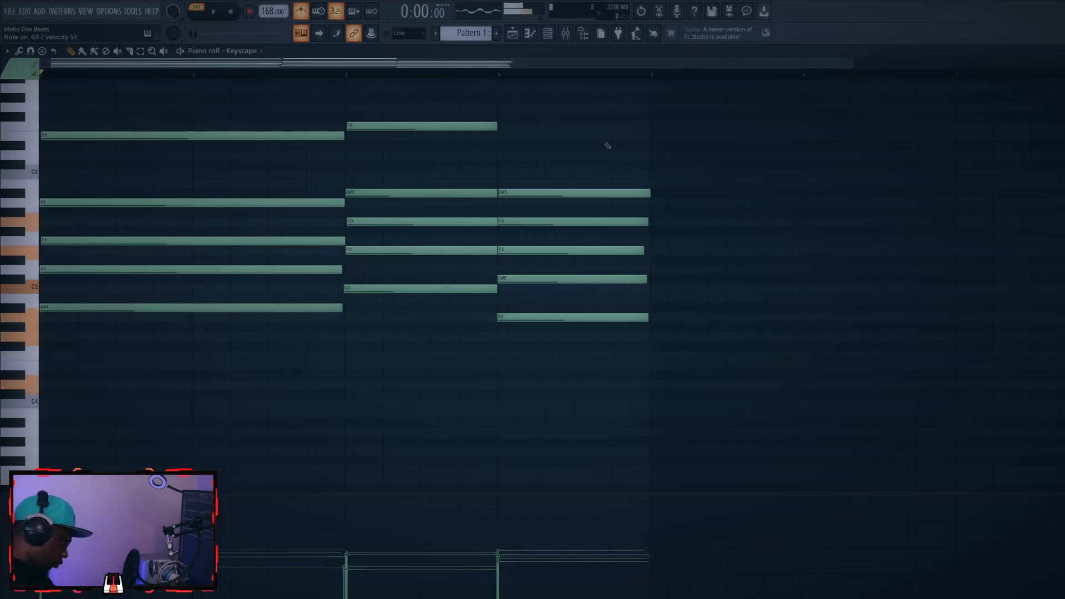
pyautogui.press('space')
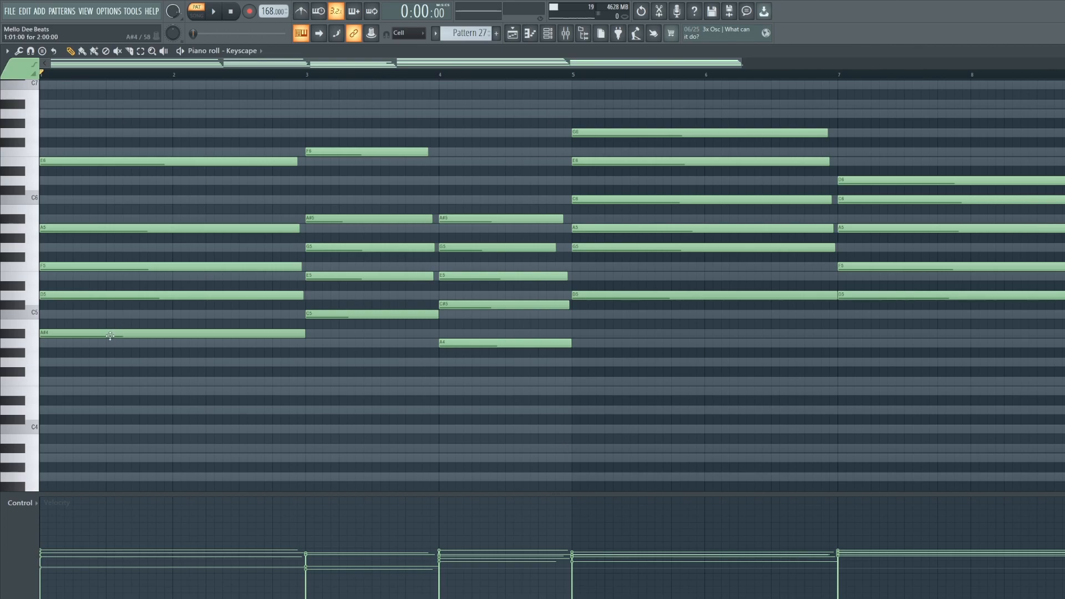
# Select all notes of the first chord at bar 1 and play it back
pyautogui.scroll(-1, 185, 332)
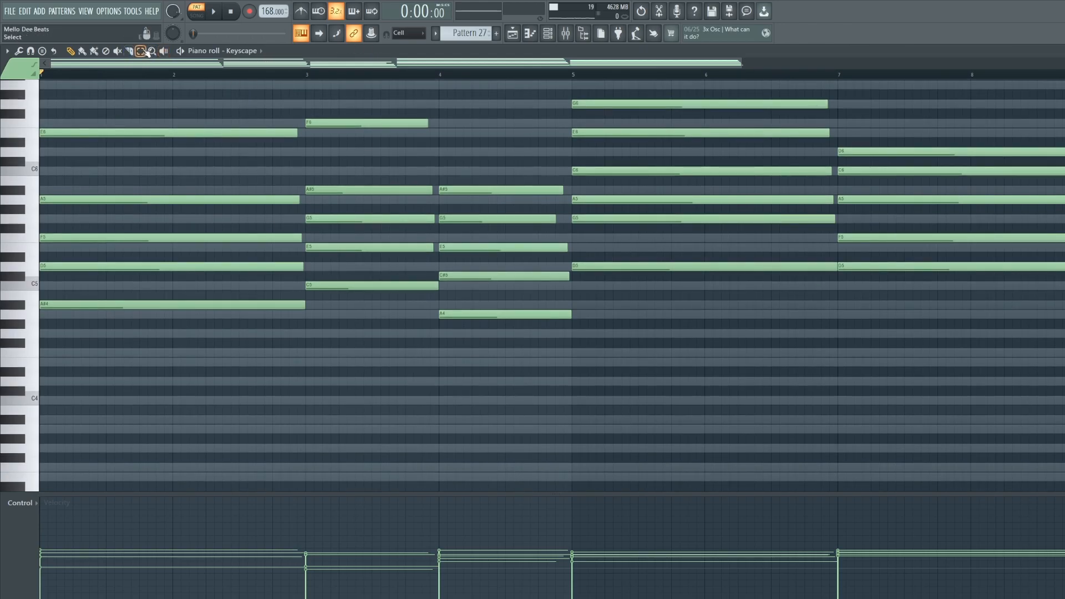
pyautogui.scroll(2, 145, 121)
pyautogui.press('space')
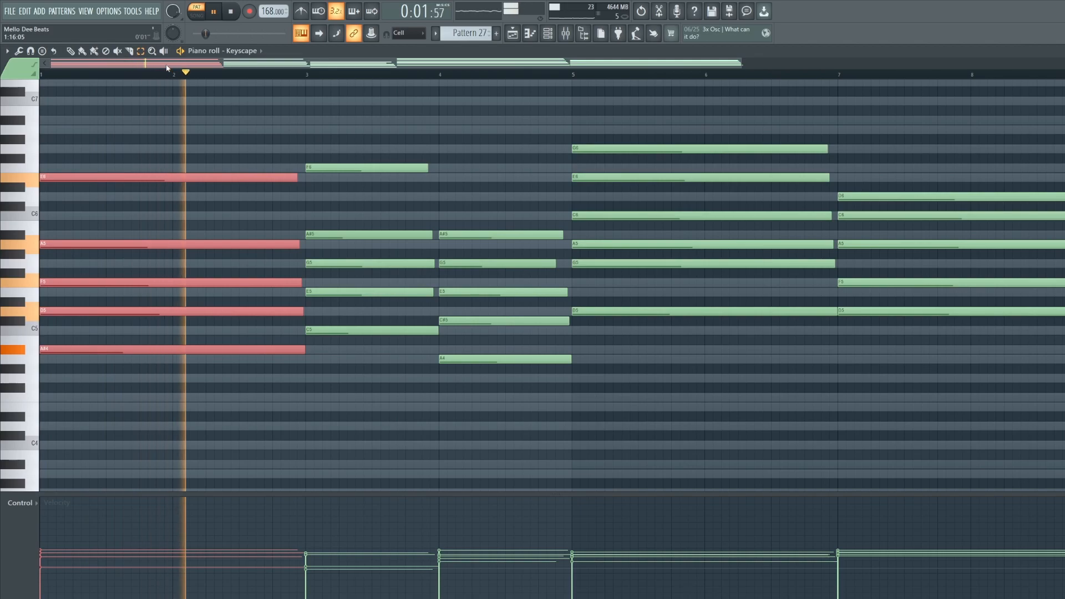
pyautogui.press('space')
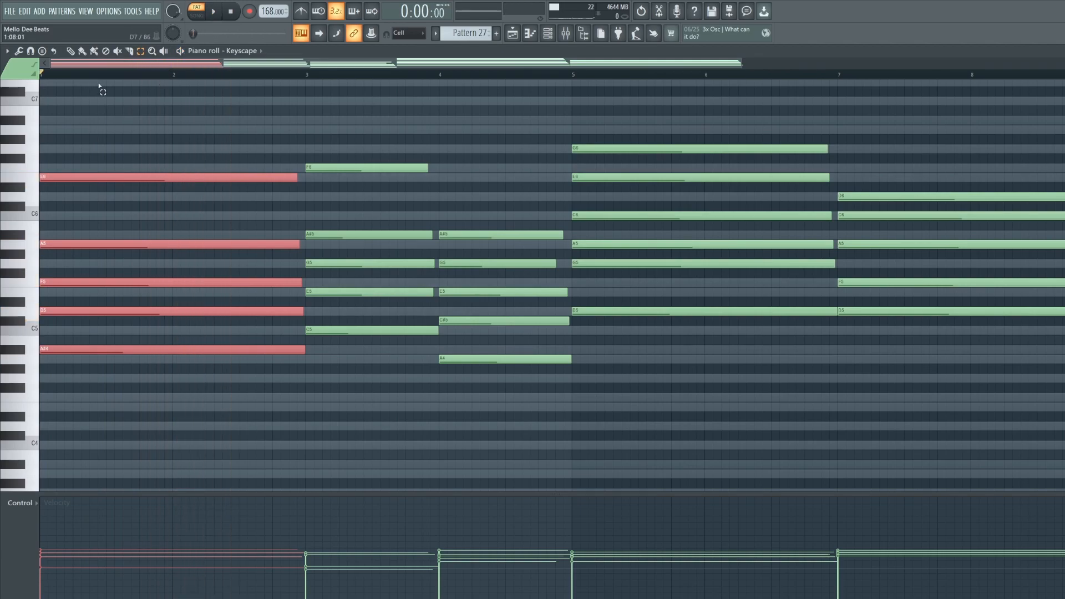
# Select only the four lower notes of the first chord, leaving out the top F6
pyautogui.click(75, 52)
pyautogui.click(141, 51)
pyautogui.moveTo(111, 222); pyautogui.dragTo(132, 407)
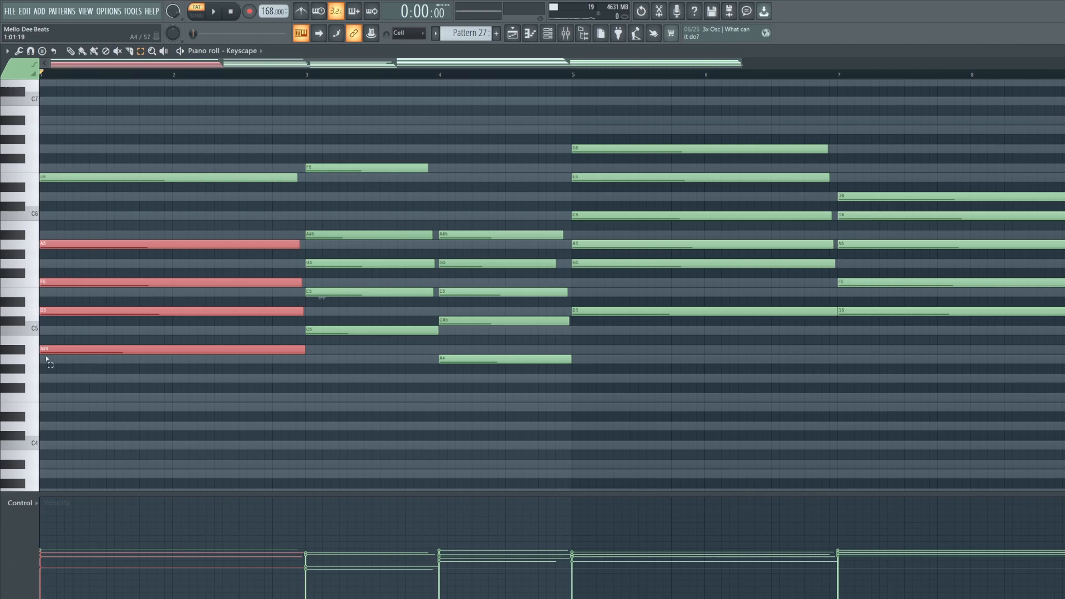
# Try adding a C6 note to the first chord and remove it again
pyautogui.click(71, 51)
pyautogui.click(58, 221)
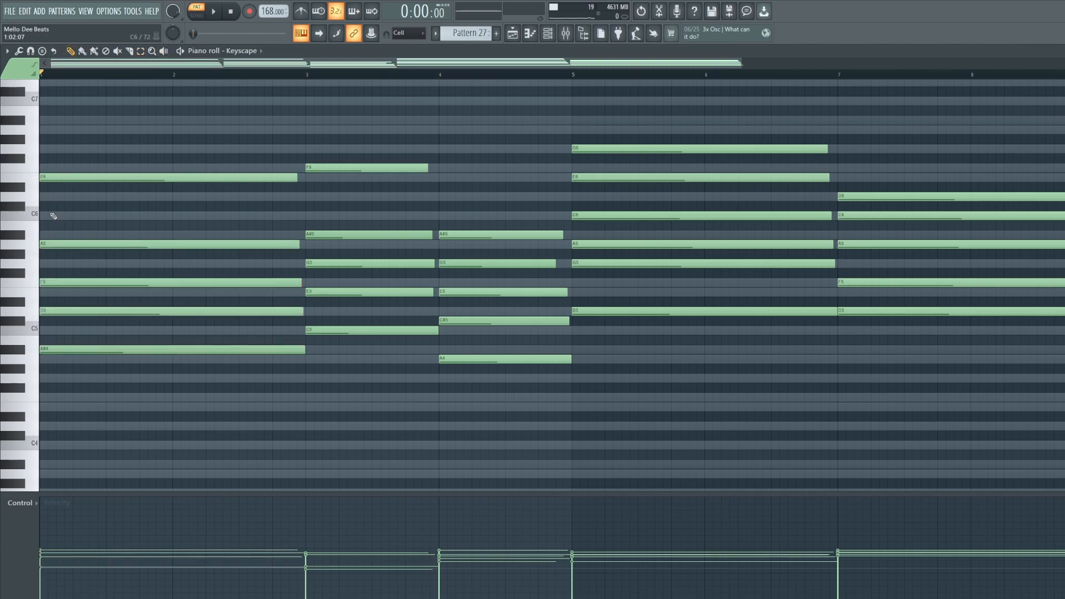
pyautogui.click(52, 216)
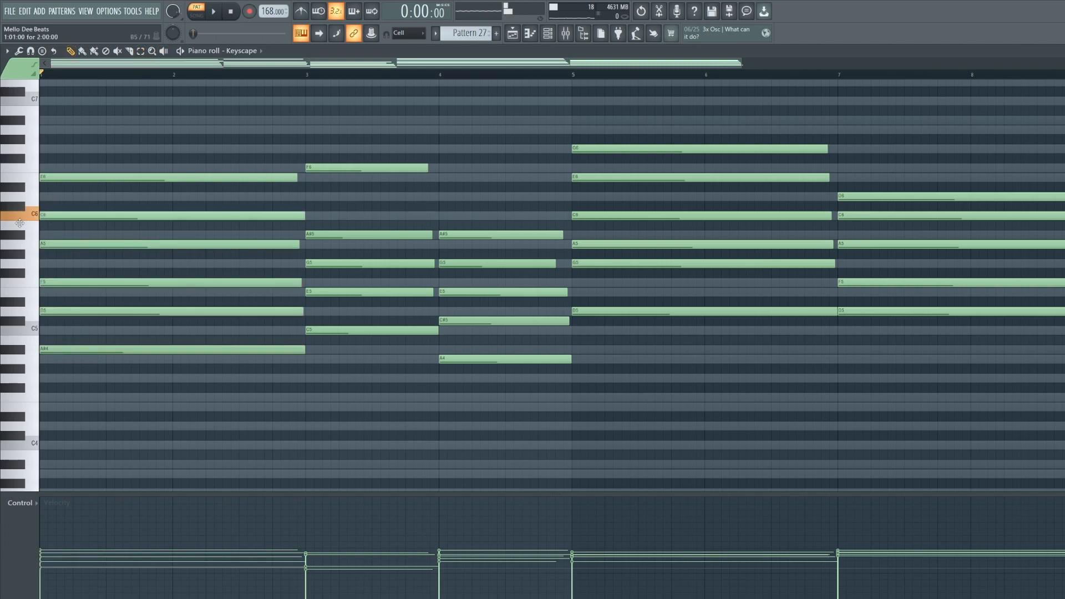
pyautogui.rightClick(62, 215)
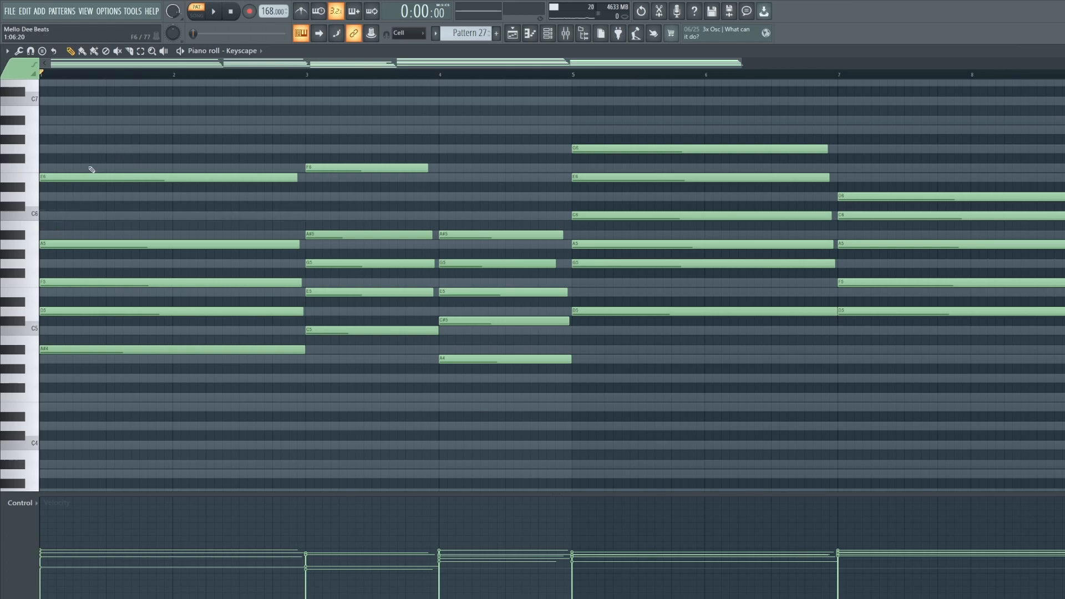
# Sound the top F6 note of the first chord and play back the chord at bar 3
pyautogui.click(51, 179)
pyautogui.click(51, 178)
pyautogui.click(309, 74)
pyautogui.press('space')
pyautogui.press('space')
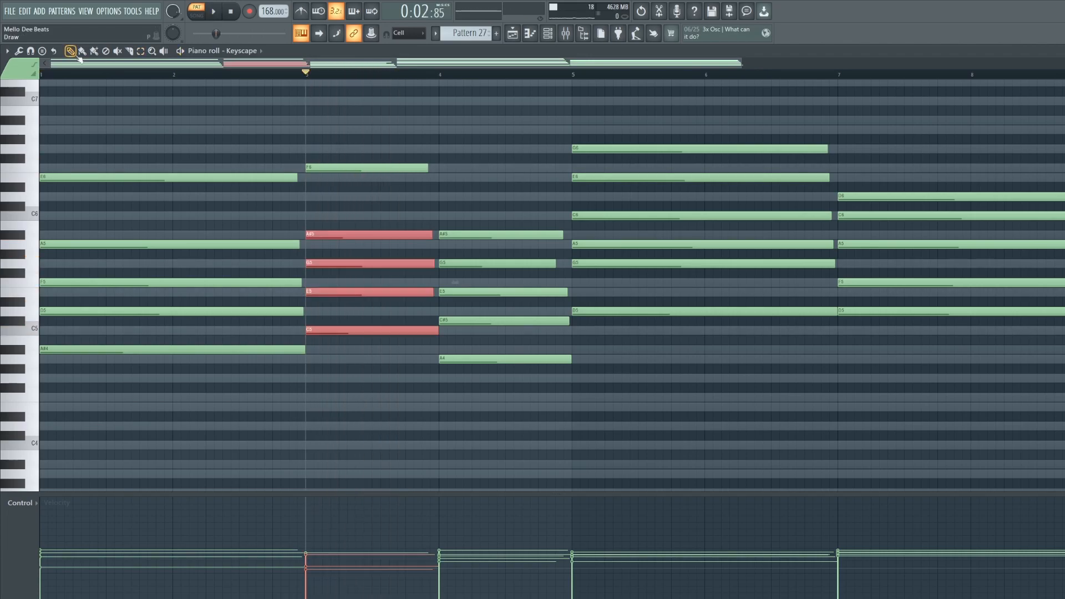
# Try adding a D6 note to the bar 3 chord, remove it, and sound the chord's top note instead
pyautogui.click(73, 52)
pyautogui.click(311, 198)
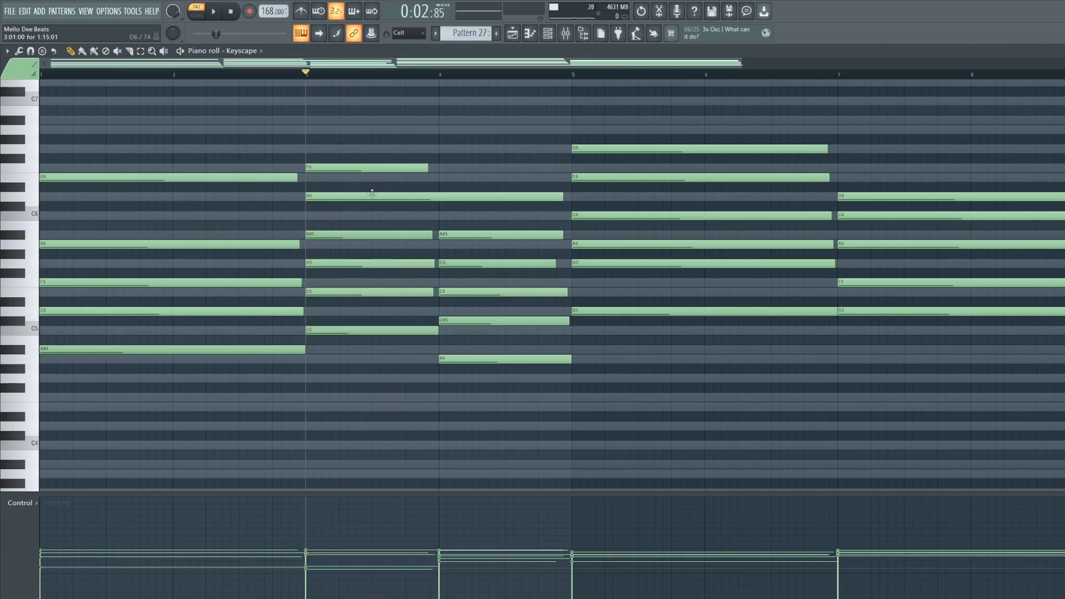
pyautogui.rightClick(320, 197)
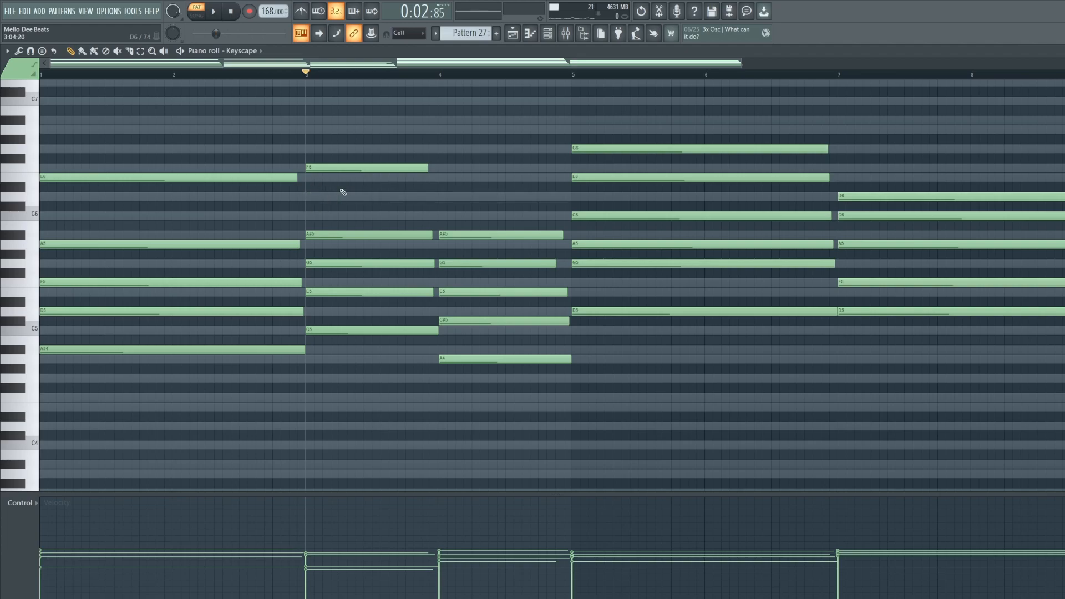
pyautogui.click(320, 167)
# Delete the top A#5 note from the chord at bar 4 and select the chord's remaining four notes
pyautogui.click(442, 77)
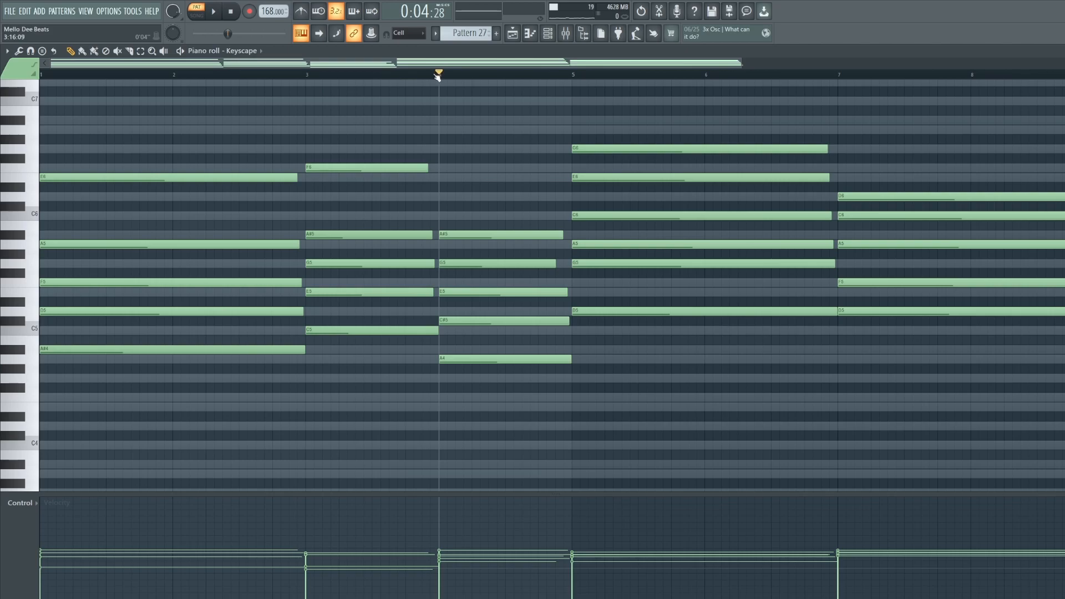
pyautogui.scroll(-2, 435, 85)
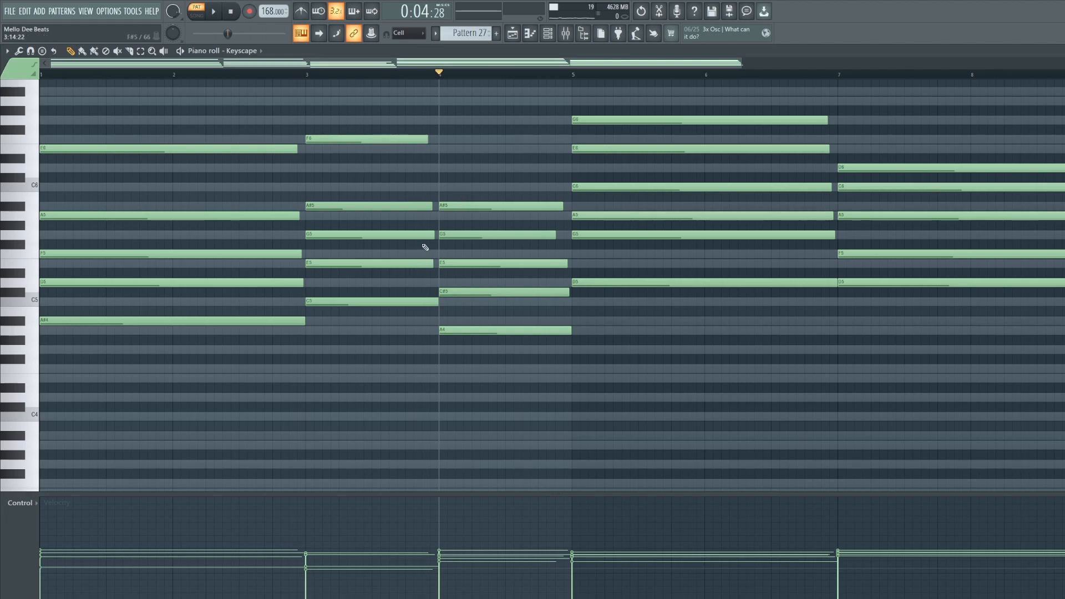
pyautogui.rightClick(457, 208)
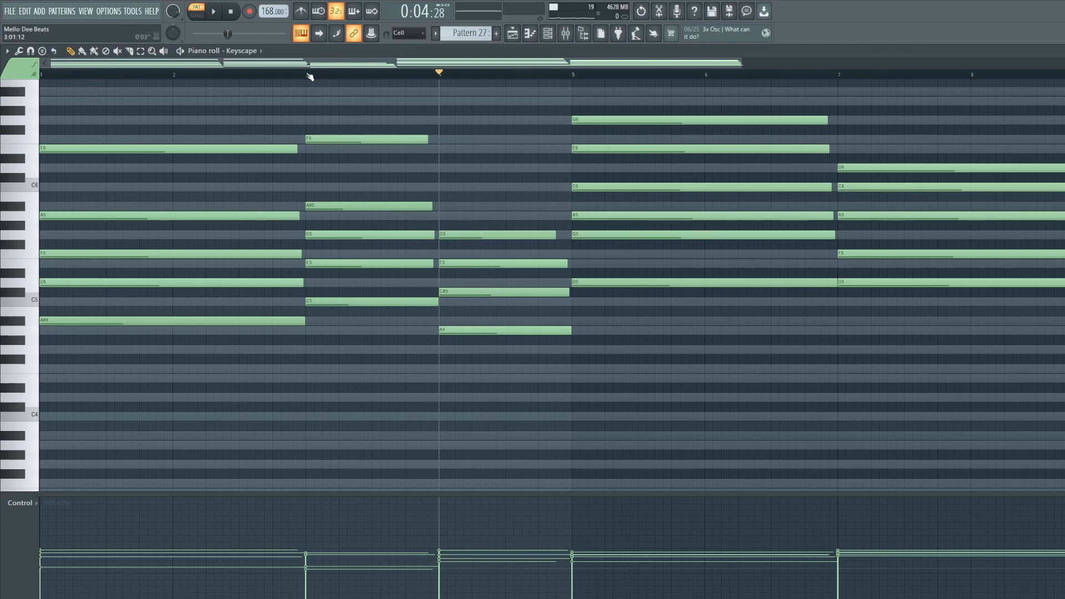
pyautogui.click(141, 51)
pyautogui.moveTo(480, 173); pyautogui.dragTo(516, 334)
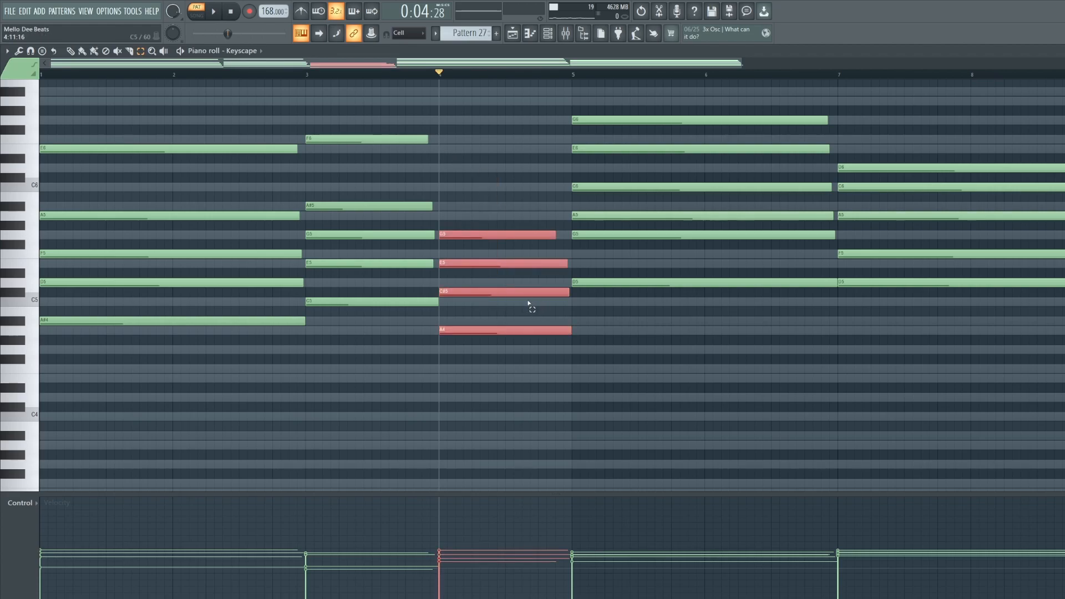
# Try lowering the C#5 note of the bar 4 chord to C5 and play the result
pyautogui.click(70, 52)
pyautogui.rightClick(472, 308)
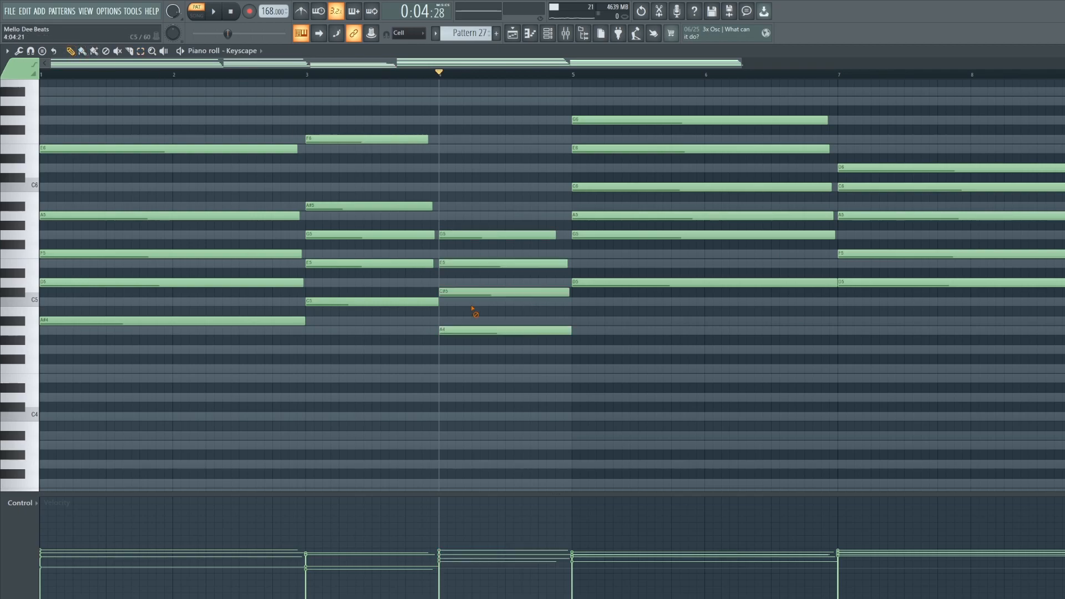
pyautogui.moveTo(460, 292); pyautogui.dragTo(458, 289)
pyautogui.moveTo(444, 295); pyautogui.dragTo(445, 305)
pyautogui.press('space')
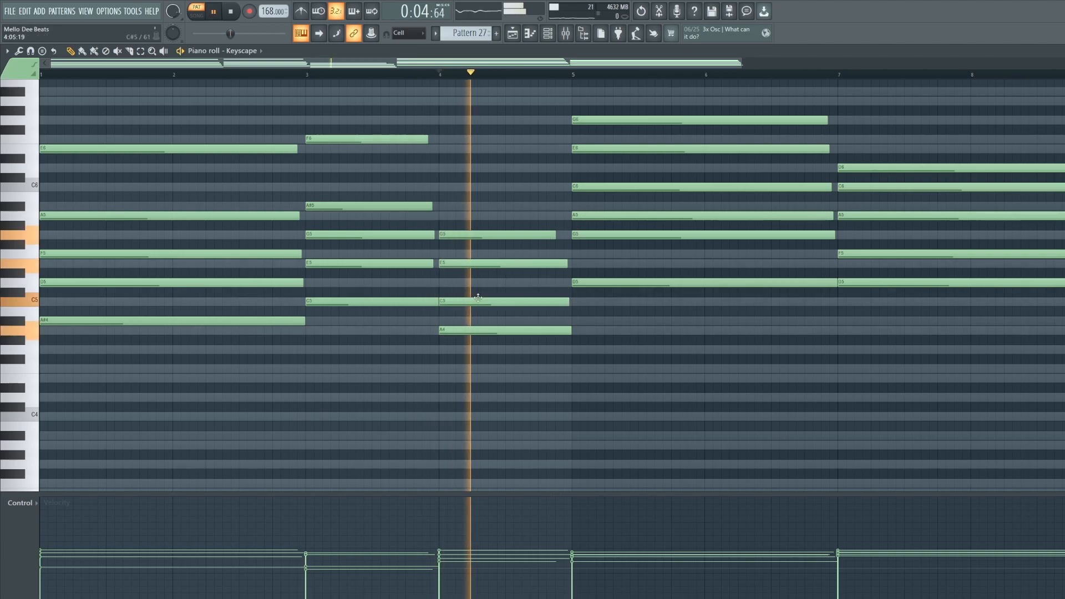
pyautogui.press('space')
# Move the lowered note of the bar 4 chord back up to C#5 and play the chord
pyautogui.moveTo(470, 292); pyautogui.dragTo(475, 287)
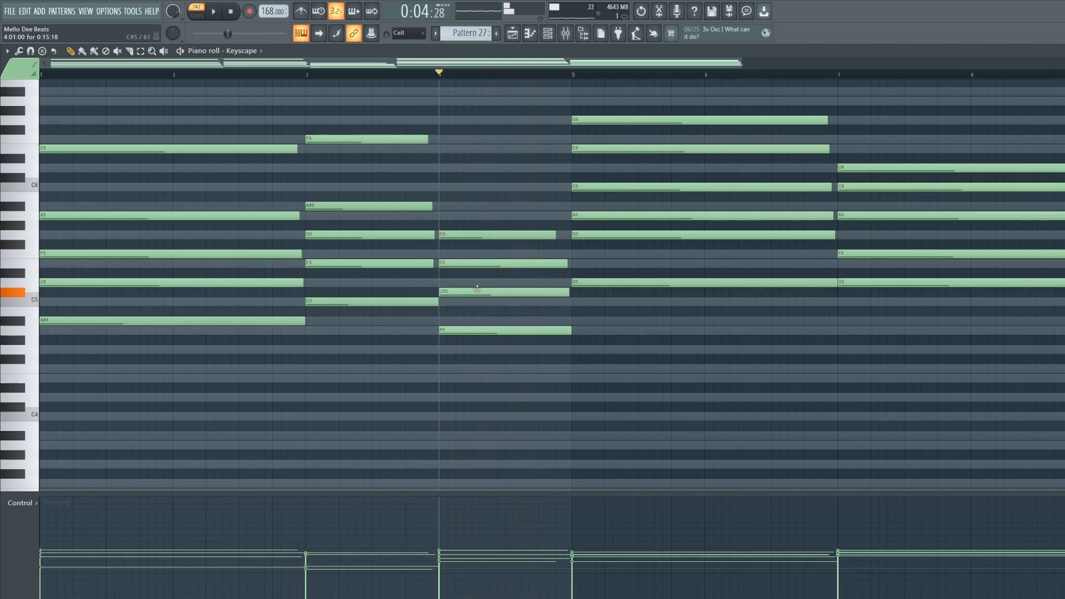
pyautogui.press('space')
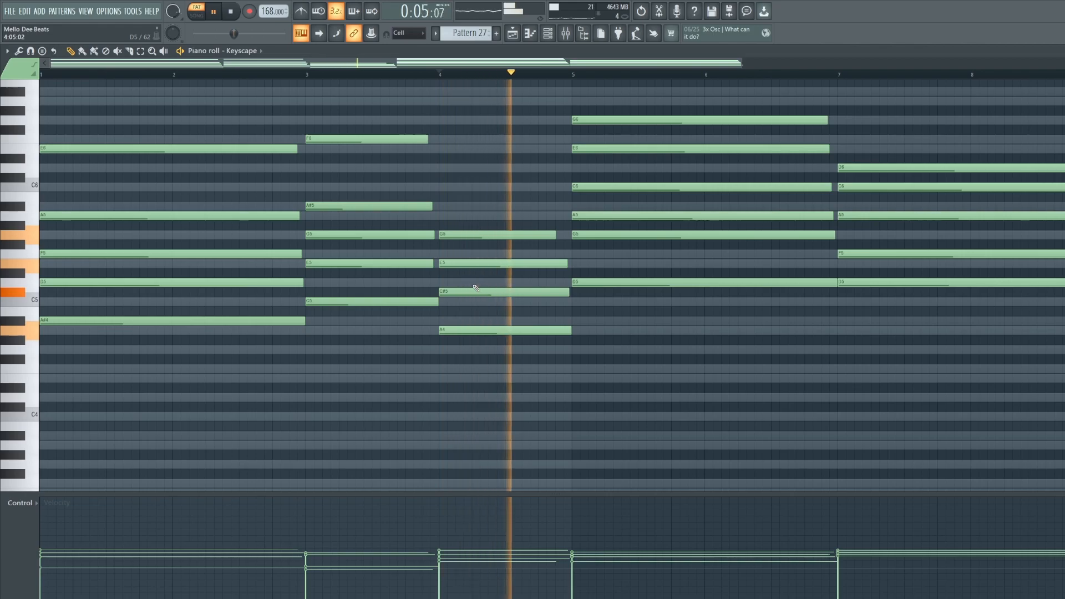
pyautogui.press('space')
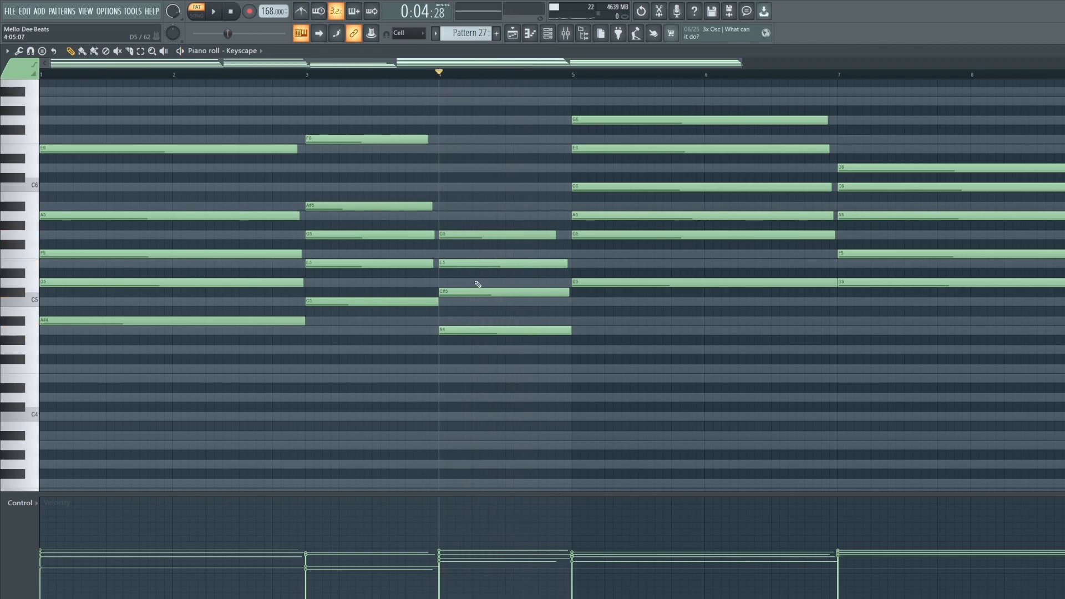
# Try an A#5 note on top of the bar 4 chord, remove it, and play the chord without it
pyautogui.click(441, 205)
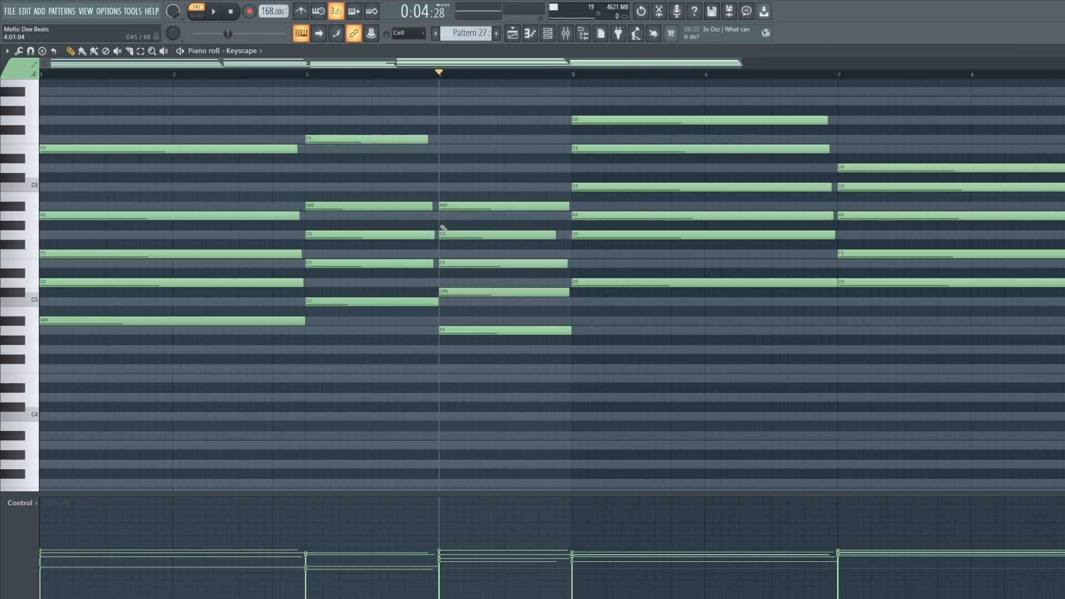
pyautogui.moveTo(446, 226); pyautogui.dragTo(452, 205)
pyautogui.rightClick(455, 207)
pyautogui.rightClick(452, 206)
pyautogui.press('space')
pyautogui.press('space')
# Add an A#5 note on top of the bar 4 chord and play the chord back
pyautogui.click(443, 207)
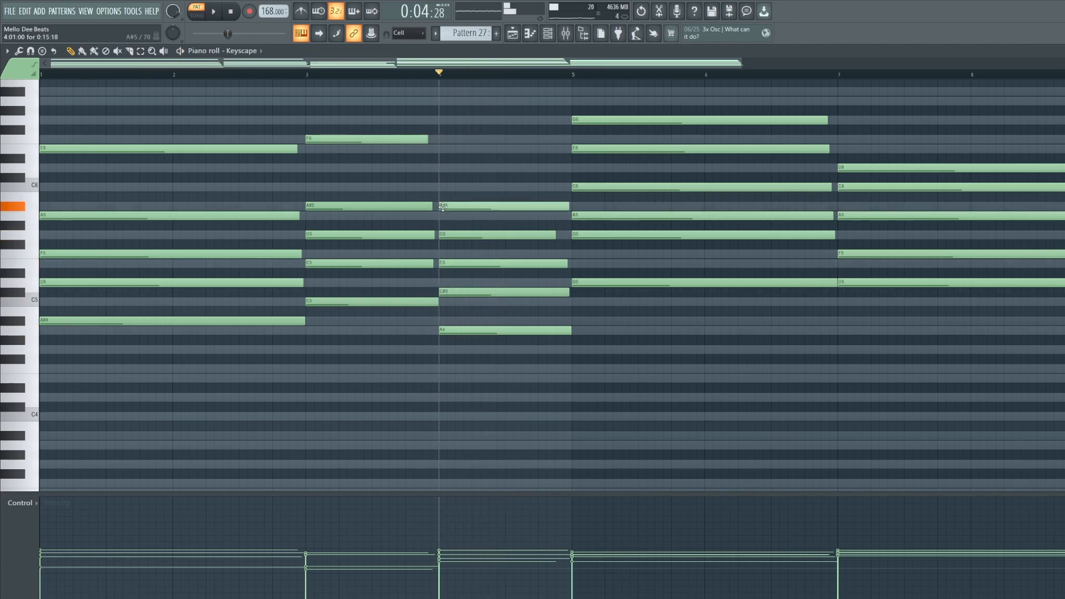
pyautogui.press('space')
pyautogui.press('space')
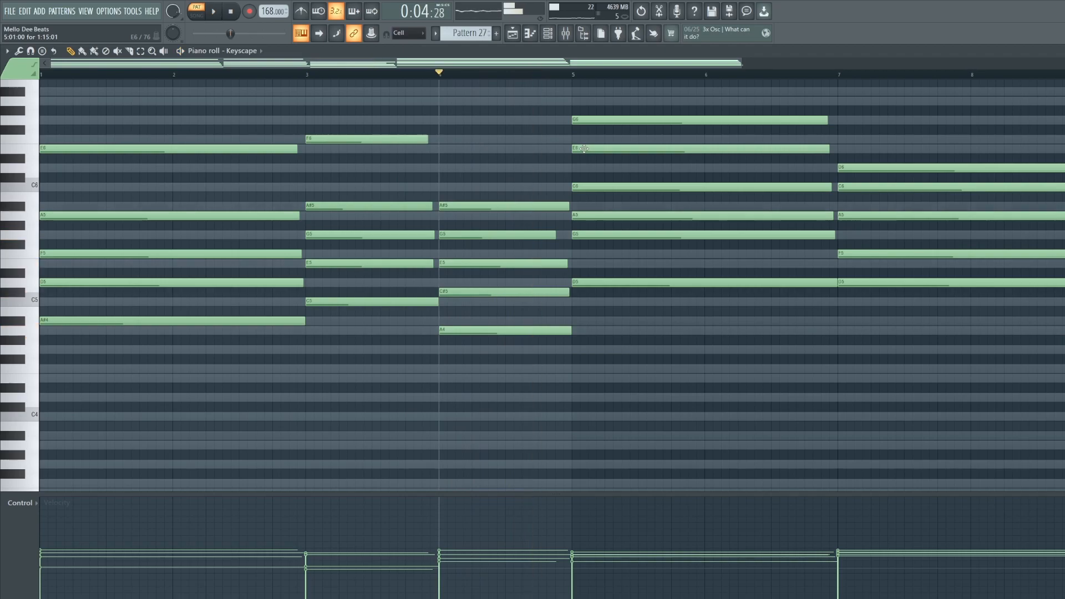
# Select the chords from bar 5 onward, narrow the selection to the bar 5 chord, and clear it
pyautogui.moveTo(654, 97); pyautogui.dragTo(917, 309)
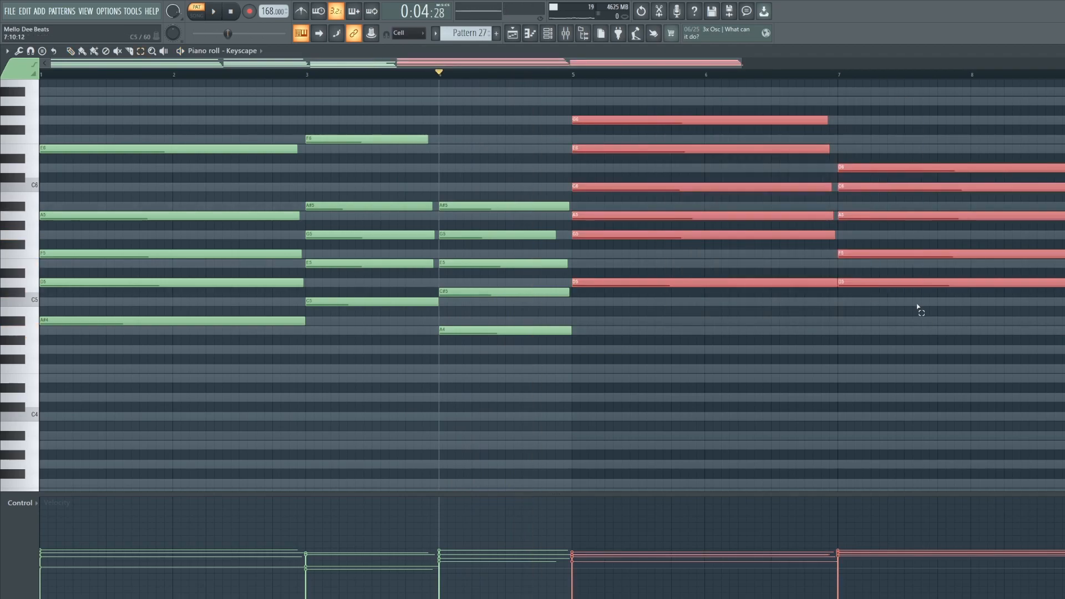
pyautogui.moveTo(749, 326); pyautogui.dragTo(659, 87)
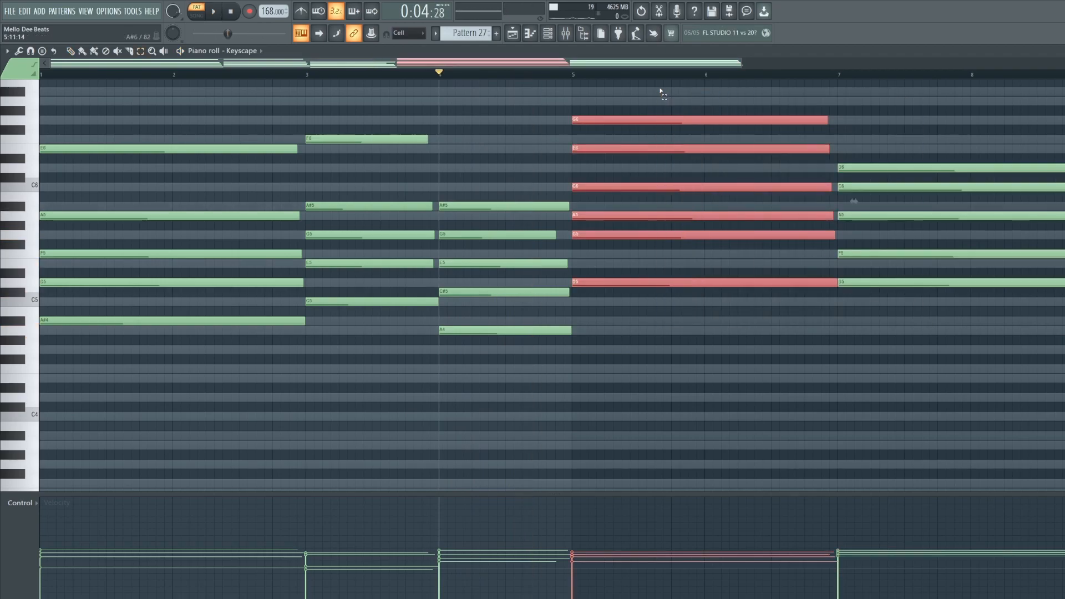
pyautogui.click(71, 51)
pyautogui.click(573, 108)
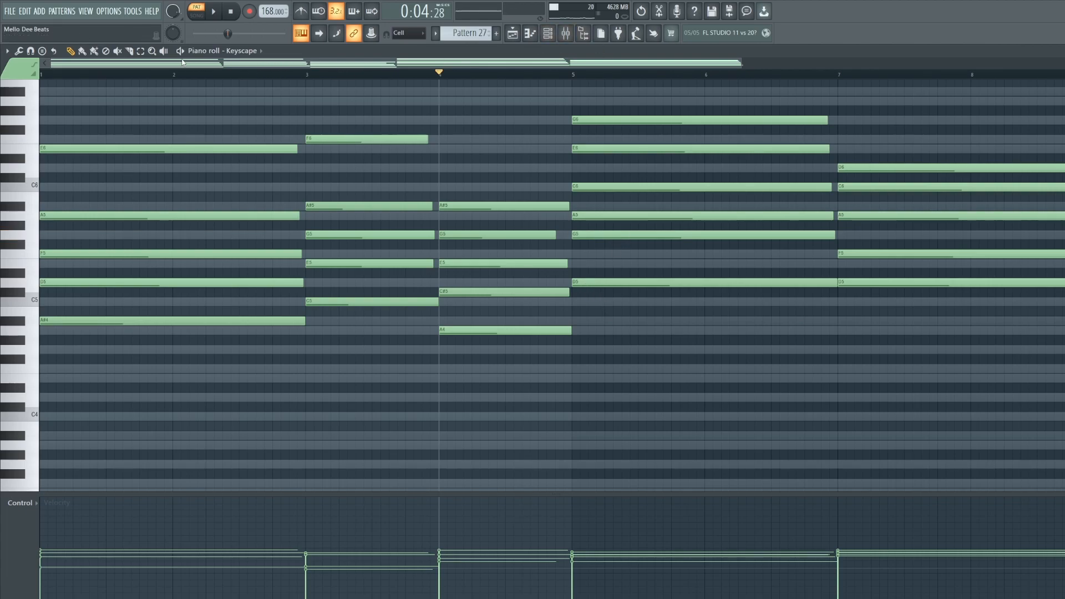
# Select the six-note chord at bar 5, play it from bar 5, and select the chord at bar 7
pyautogui.click(141, 50)
pyautogui.moveTo(611, 88); pyautogui.dragTo(636, 345)
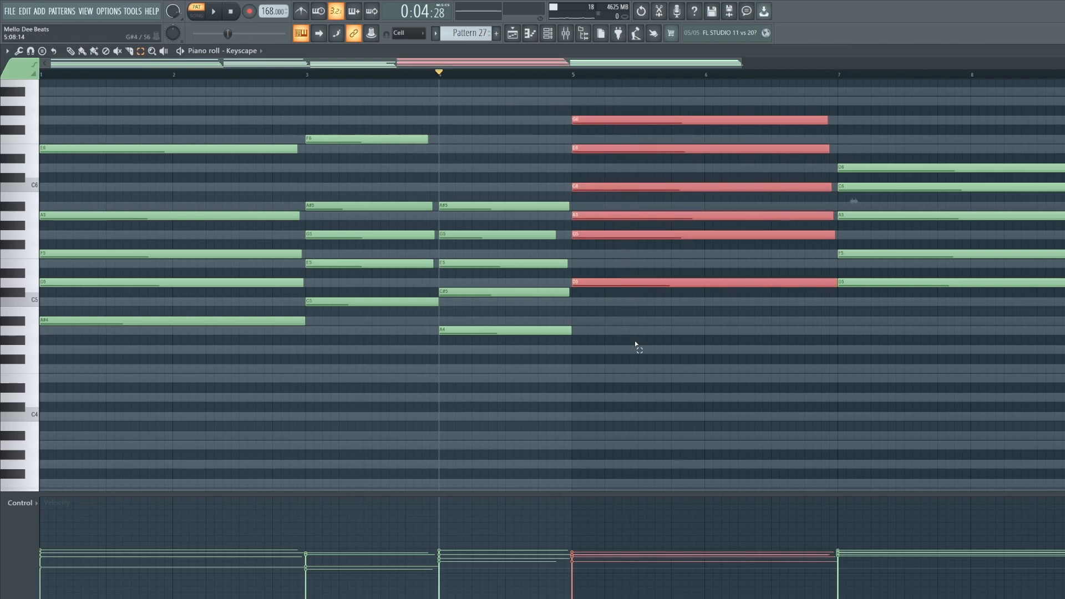
pyautogui.click(578, 74)
pyautogui.press('space')
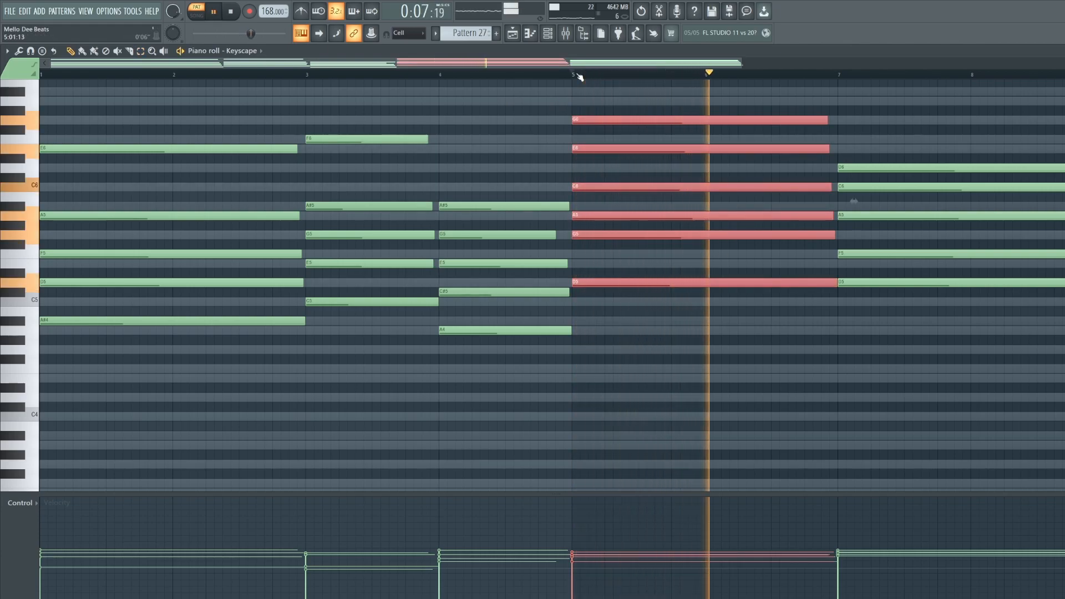
pyautogui.press('space')
pyautogui.moveTo(872, 126); pyautogui.dragTo(946, 358)
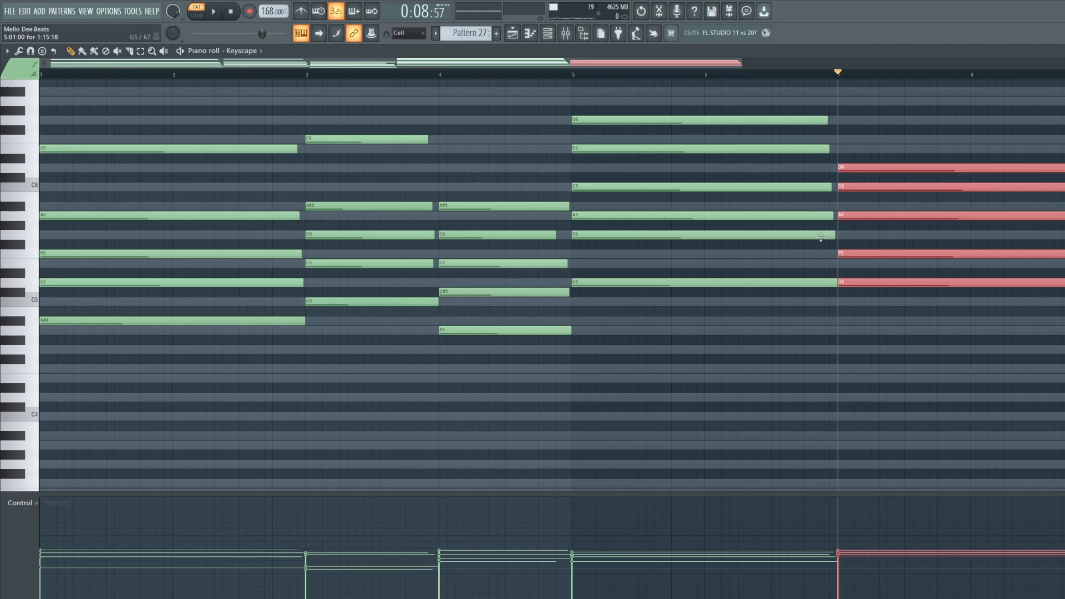
# Deselect the bar 7 chord and audition its D5, F5 and D6 notes along with the bar 5 chord's G5 and G6
pyautogui.click(822, 236)
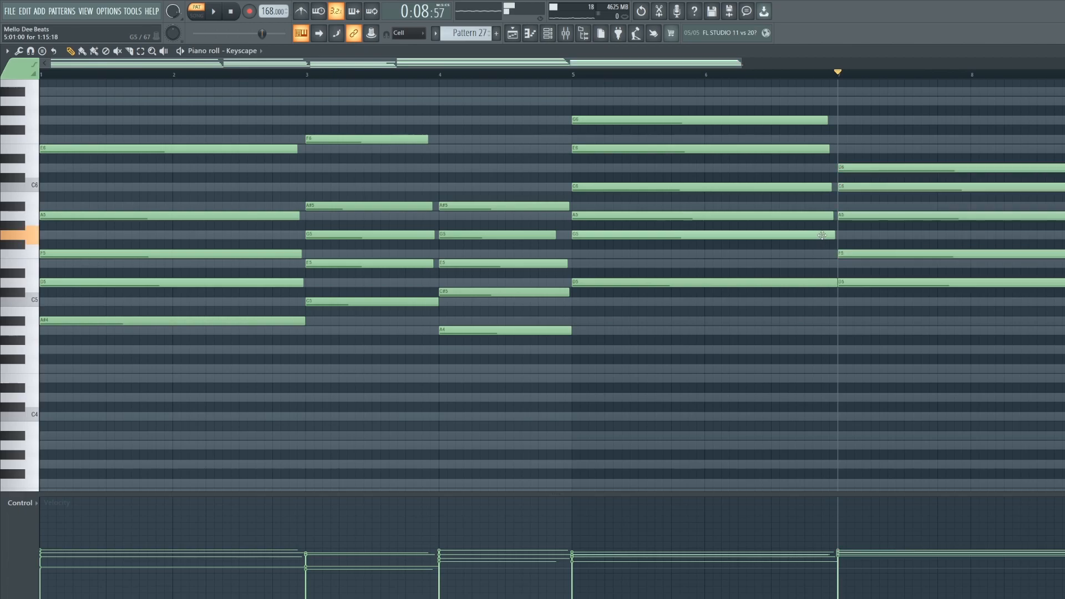
pyautogui.click(858, 254)
pyautogui.click(839, 254)
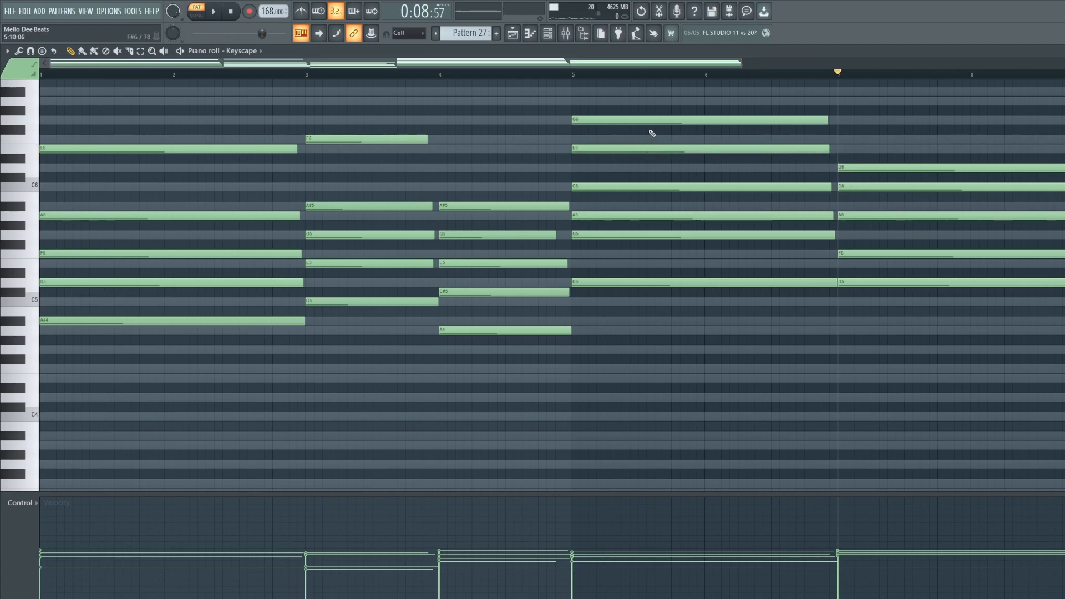
pyautogui.click(648, 119)
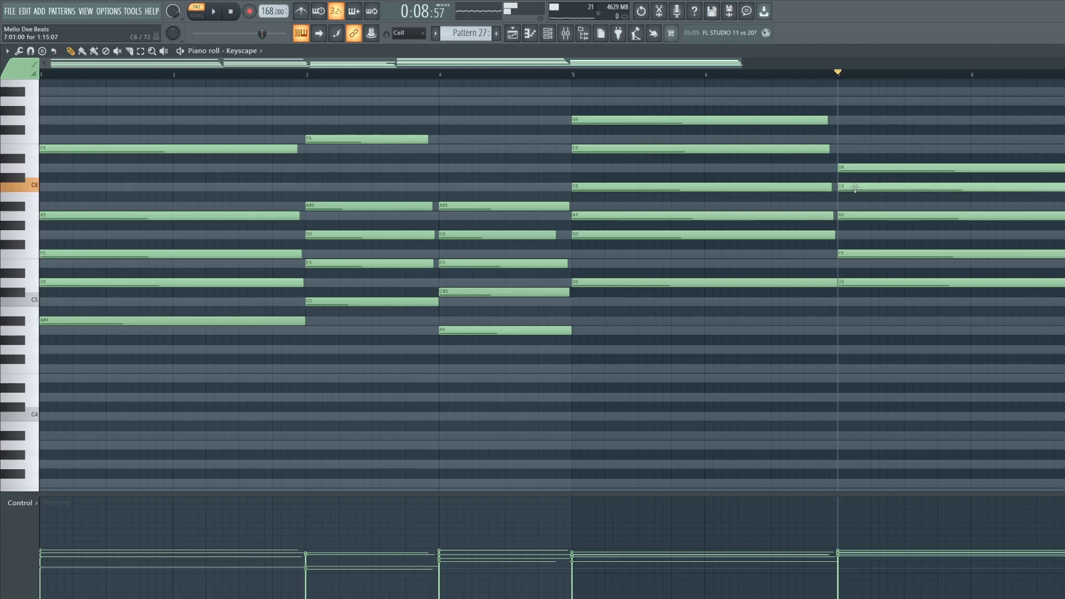
pyautogui.click(849, 283)
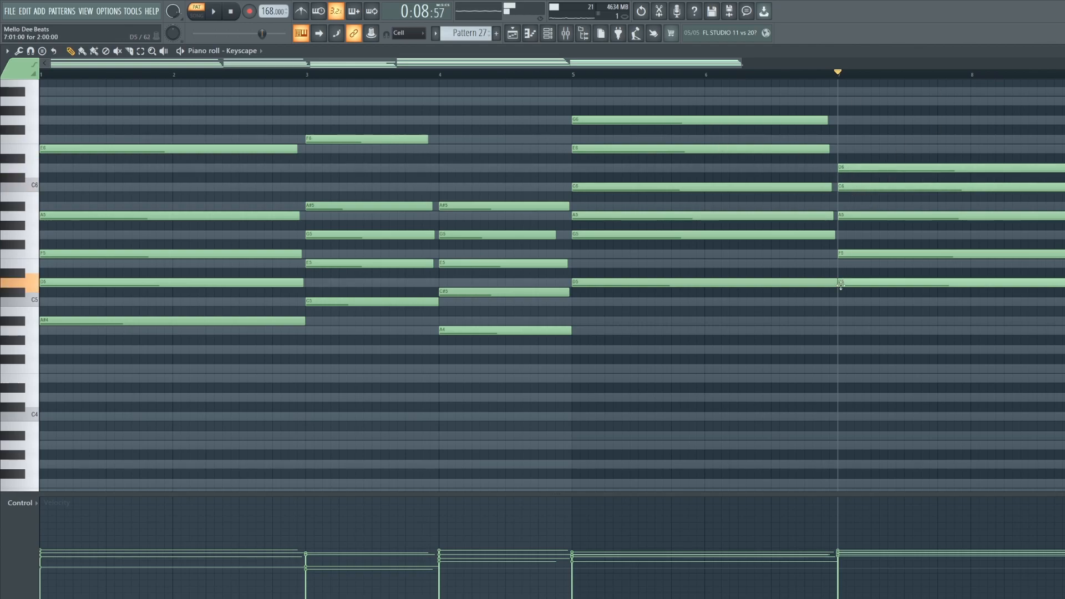
pyautogui.click(852, 167)
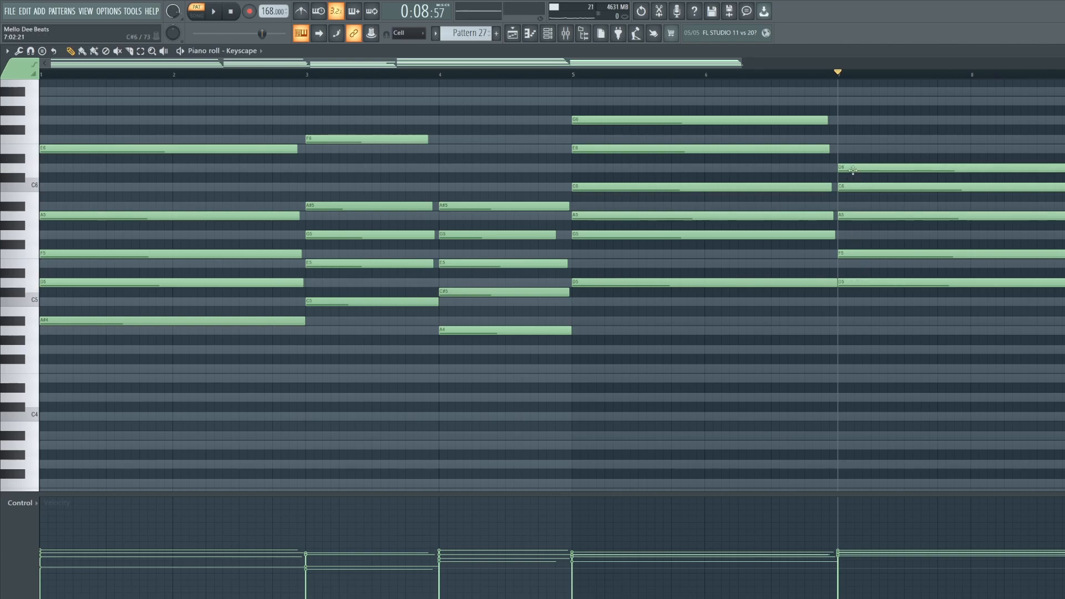
pyautogui.click(864, 280)
# Play the chord at bar 7 and stop playback
pyautogui.press('space')
pyautogui.press('space')
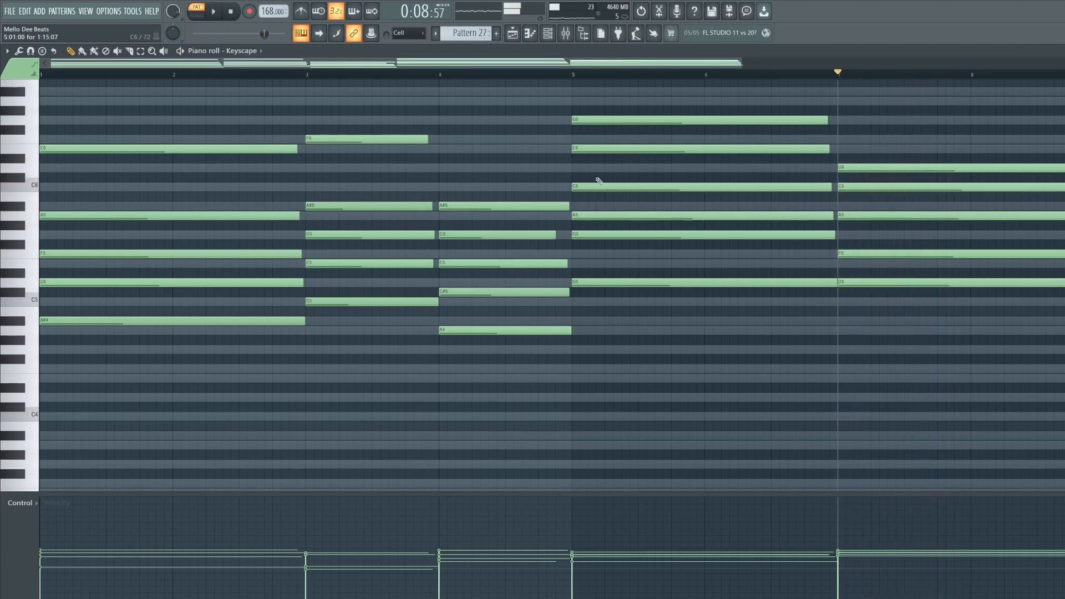
pyautogui.press('space')
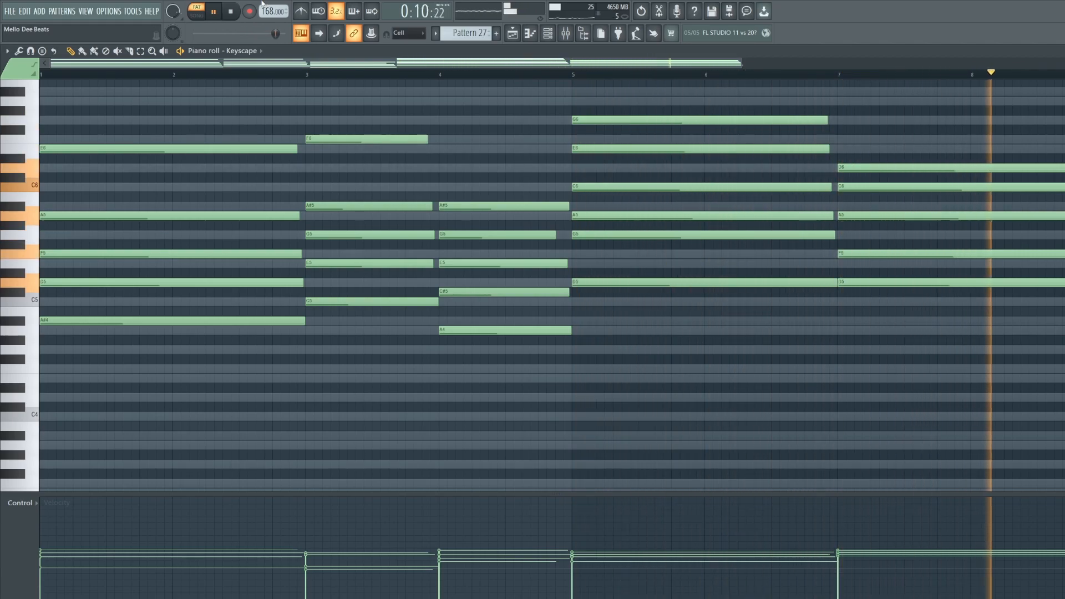
pyautogui.press('space')
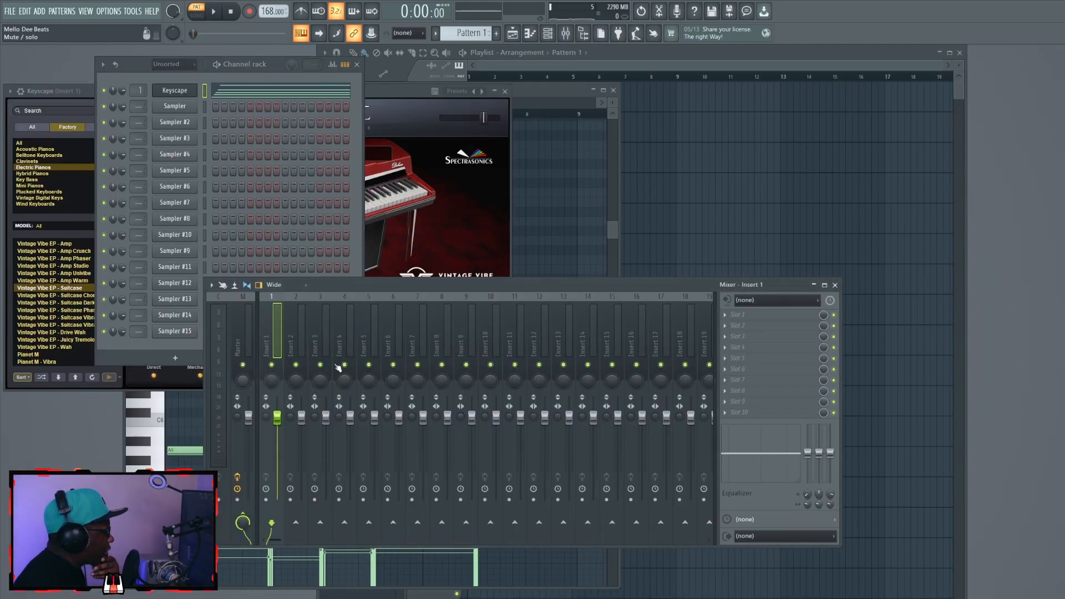
# Load EffectRack on mixer Insert 1, add MicroShift below Decapitator during playback, and turn down the MicroShift mix
pyautogui.click(727, 316)
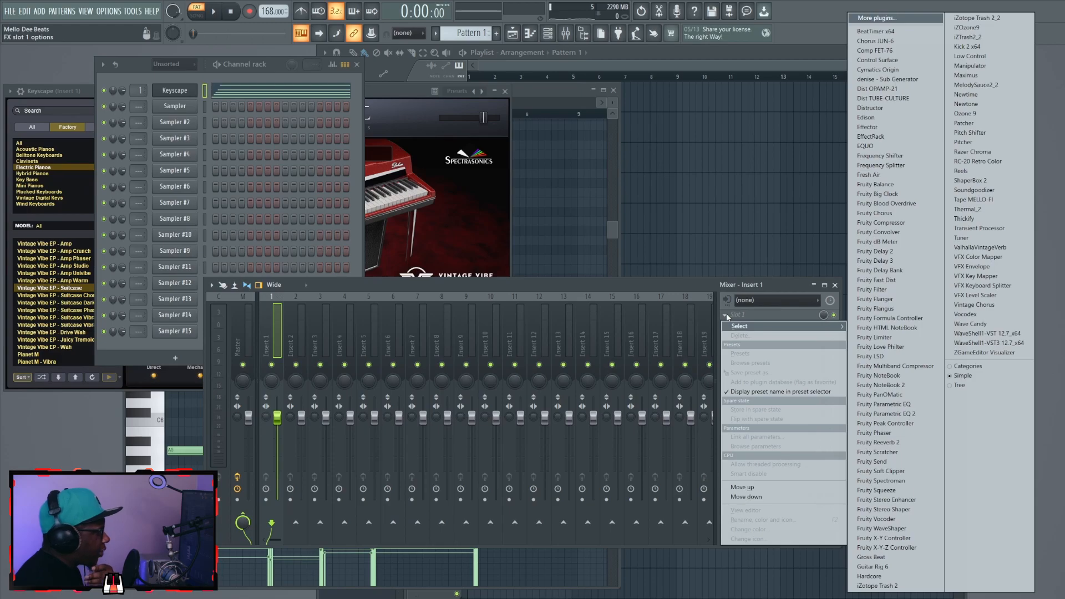
pyautogui.click(870, 136)
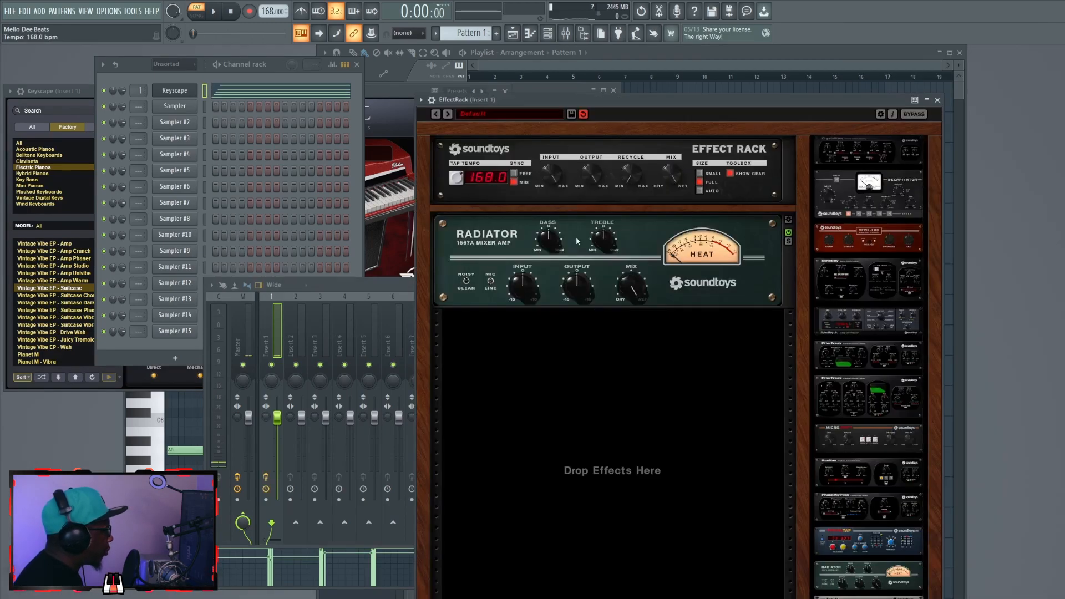
pyautogui.click(215, 14)
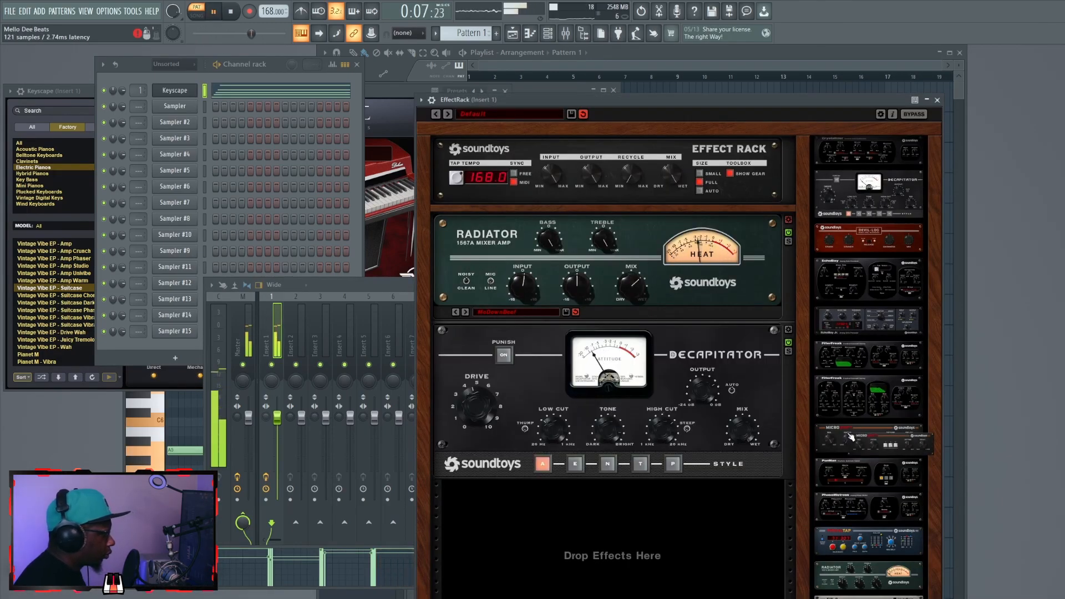
pyautogui.moveTo(869, 439); pyautogui.dragTo(687, 492)
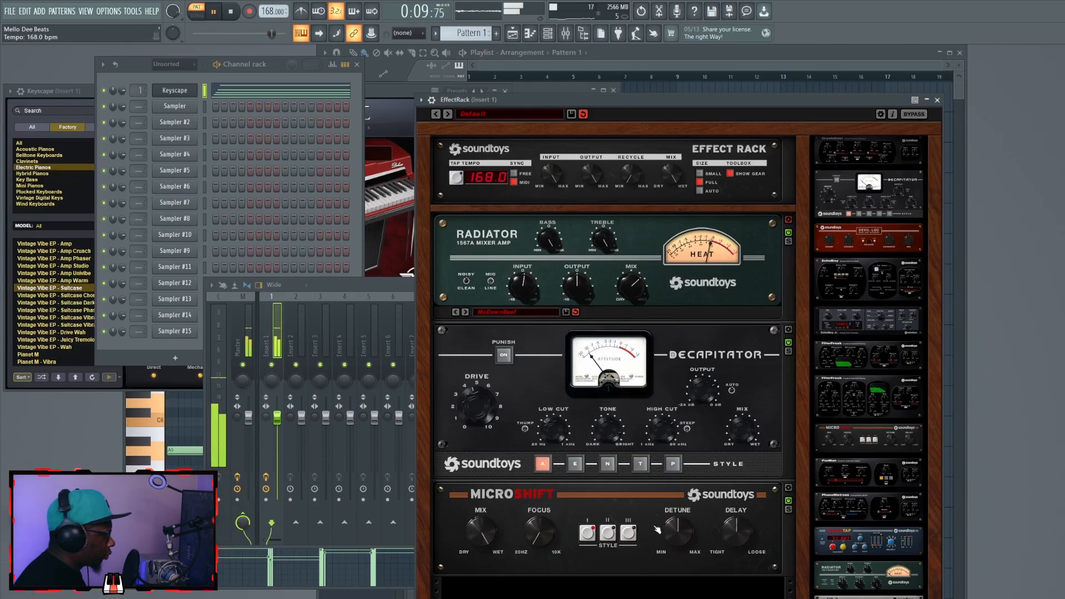
pyautogui.moveTo(482, 543); pyautogui.dragTo(498, 566)
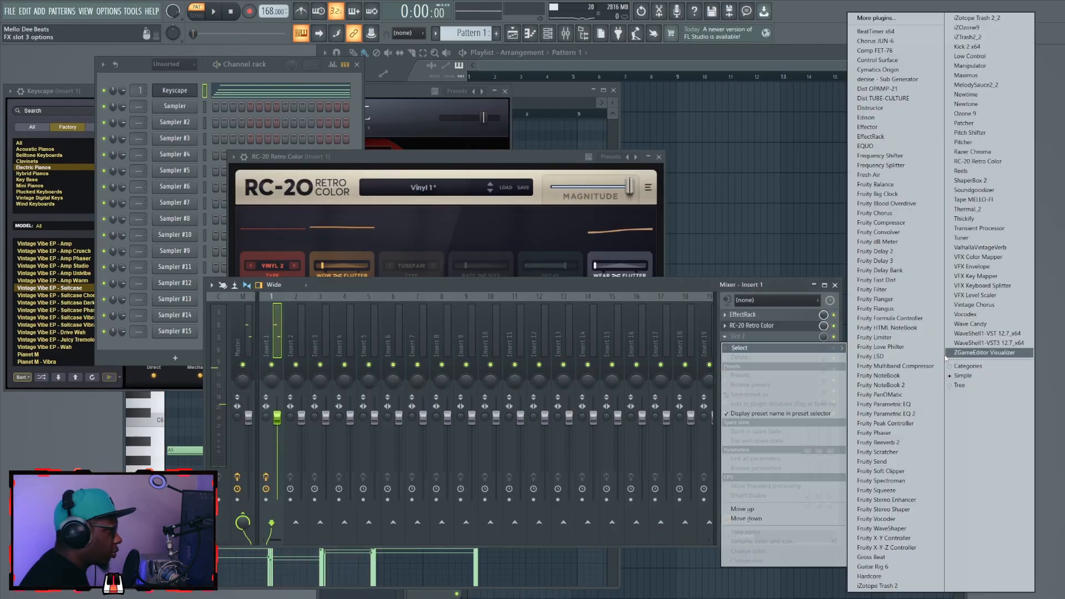
# Add ValhallaVintageVerb in slot 3 of Insert 1 and set its low cut to 450 Hz and mix to 49.1 %
pyautogui.click(982, 248)
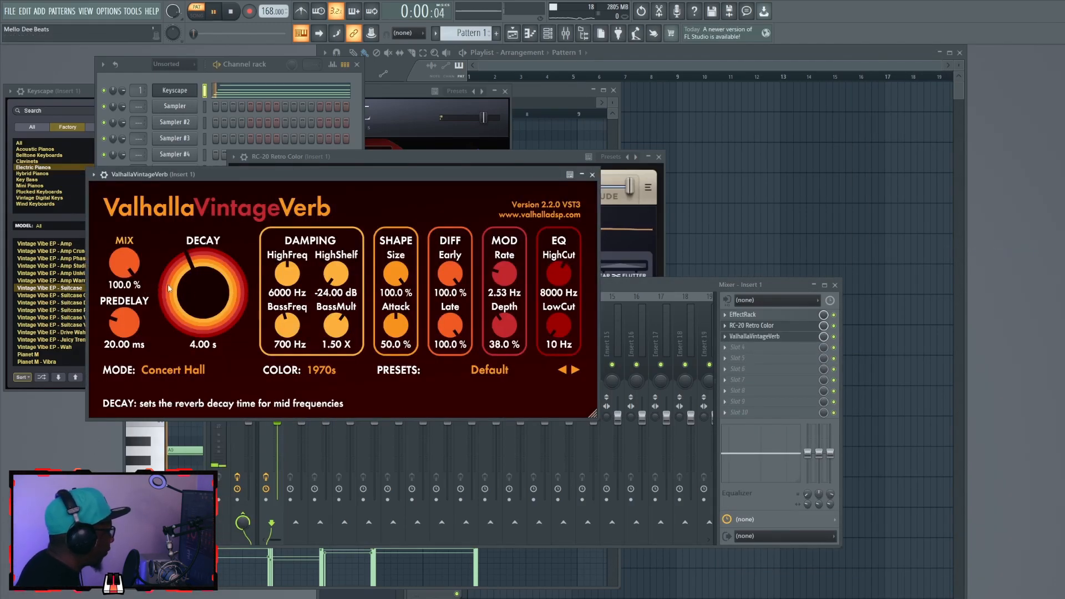
pyautogui.press('space')
pyautogui.moveTo(143, 278); pyautogui.dragTo(136, 304)
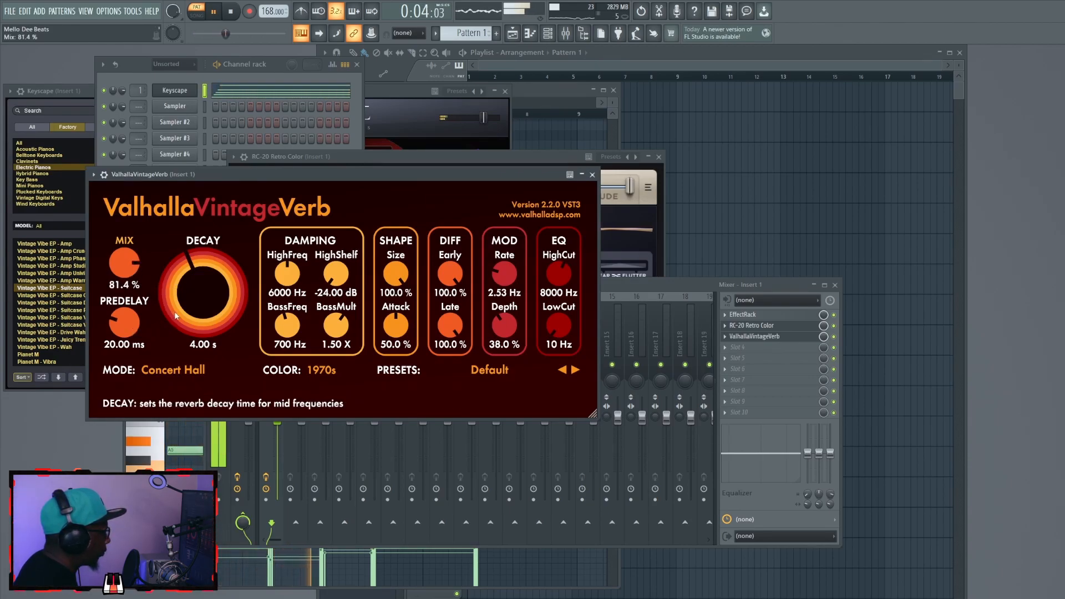
pyautogui.moveTo(559, 326); pyautogui.dragTo(564, 287)
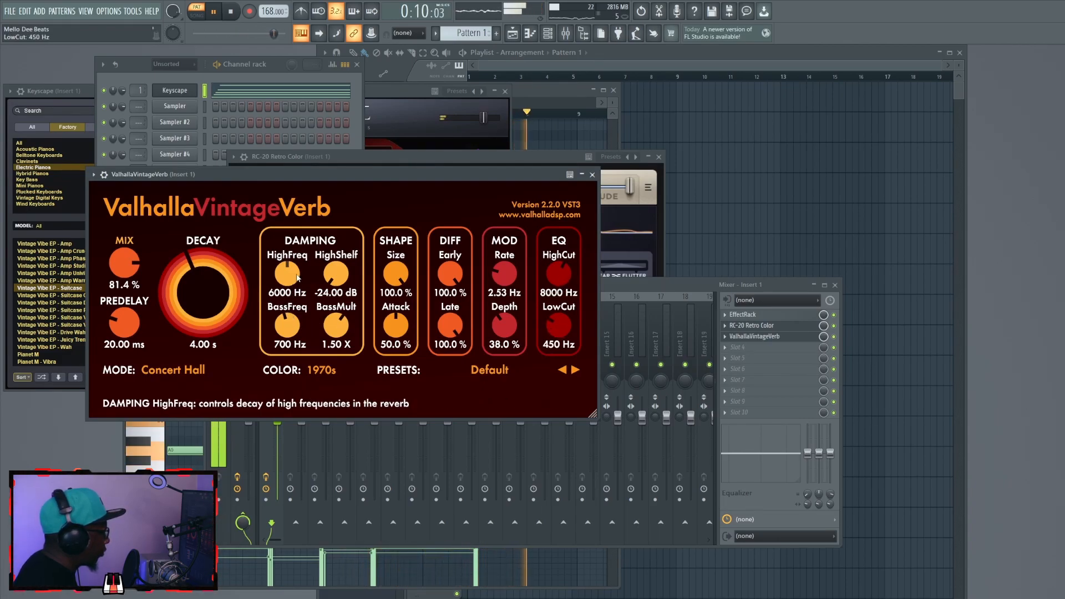
pyautogui.moveTo(124, 265); pyautogui.dragTo(135, 307)
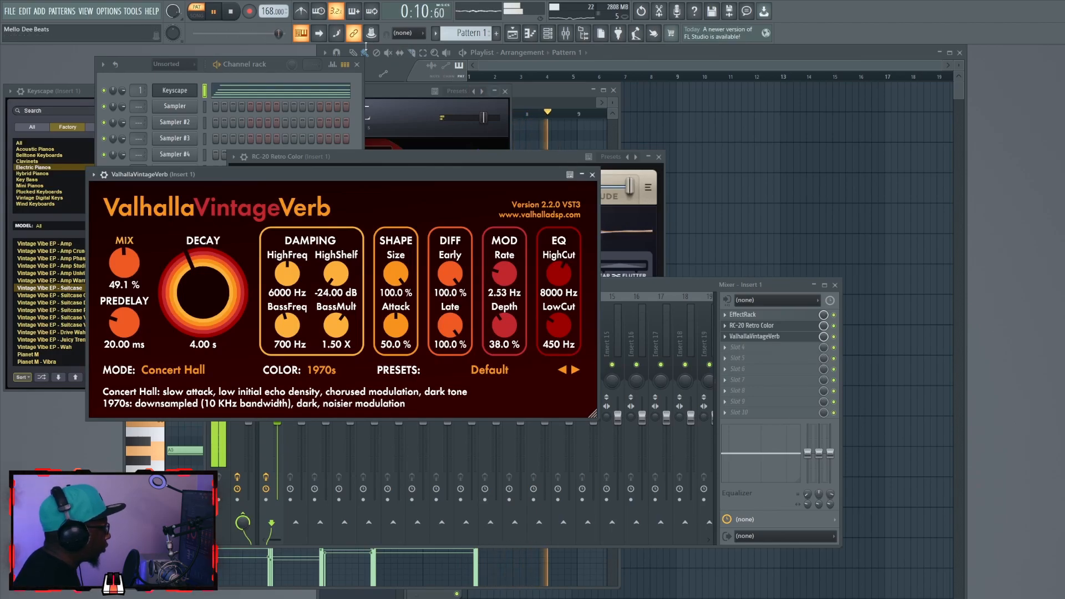
pyautogui.click(233, 17)
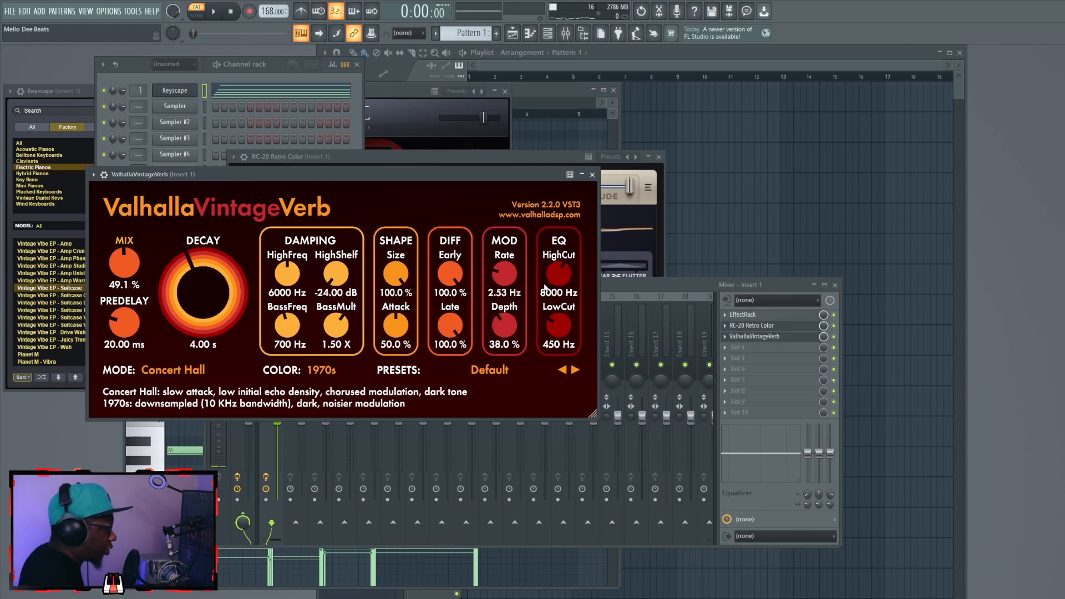
# Add Fruity parametric EQ 2 in slot 4 of Insert 1 and cut the low end with a steep high-pass on band 1
pyautogui.click(746, 360)
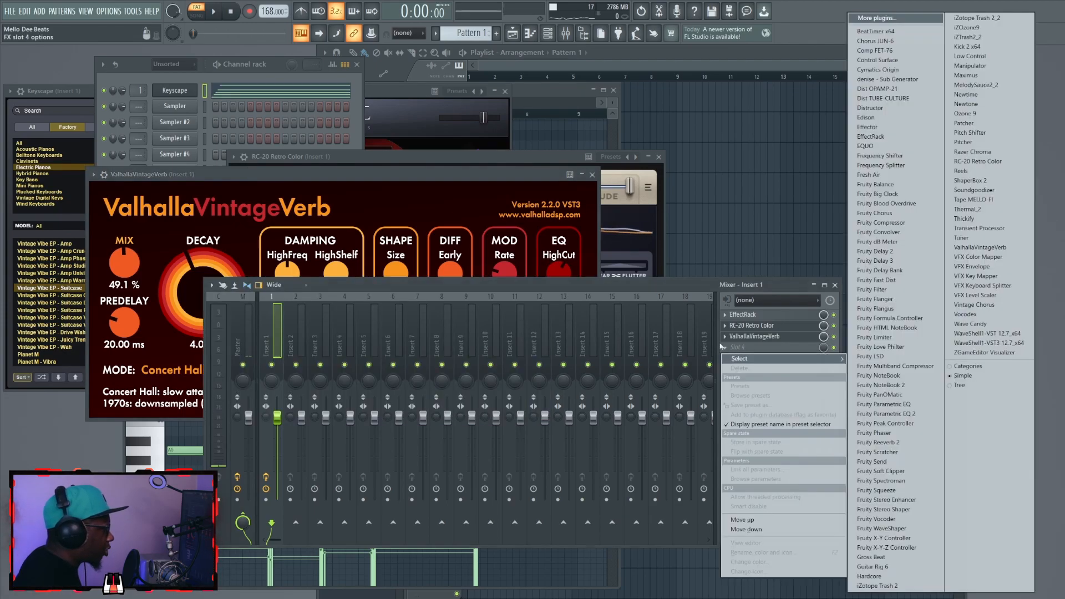
pyautogui.click(888, 413)
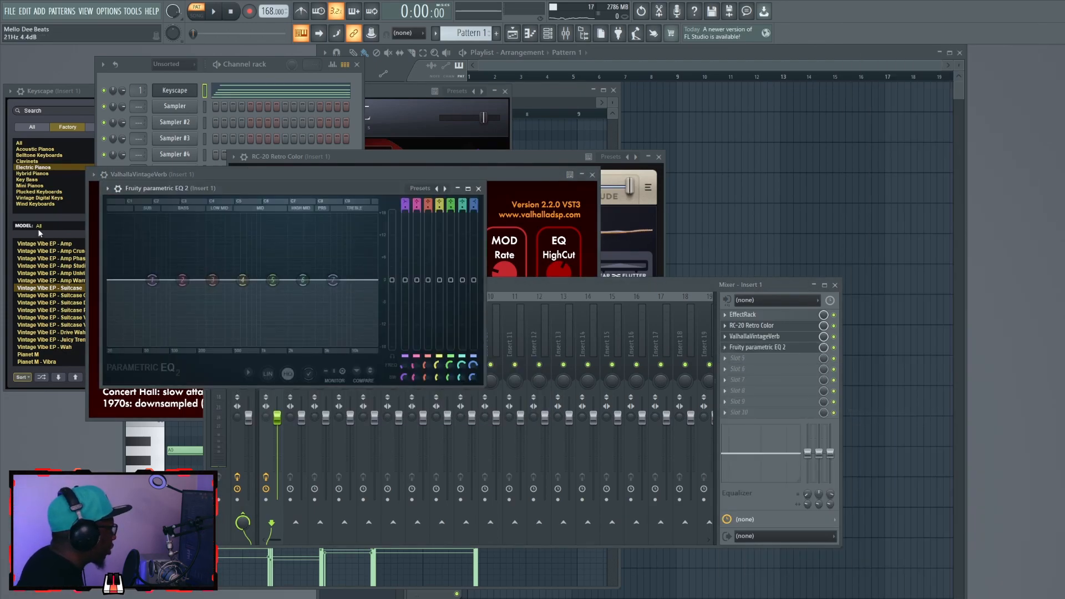
pyautogui.click(213, 12)
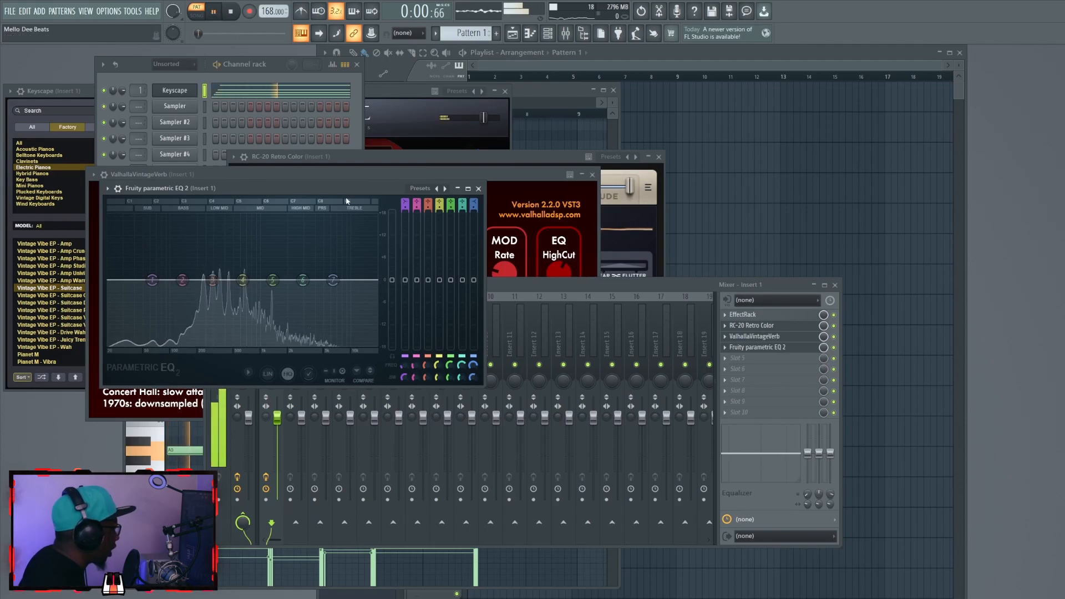
pyautogui.moveTo(405, 202); pyautogui.dragTo(405, 196)
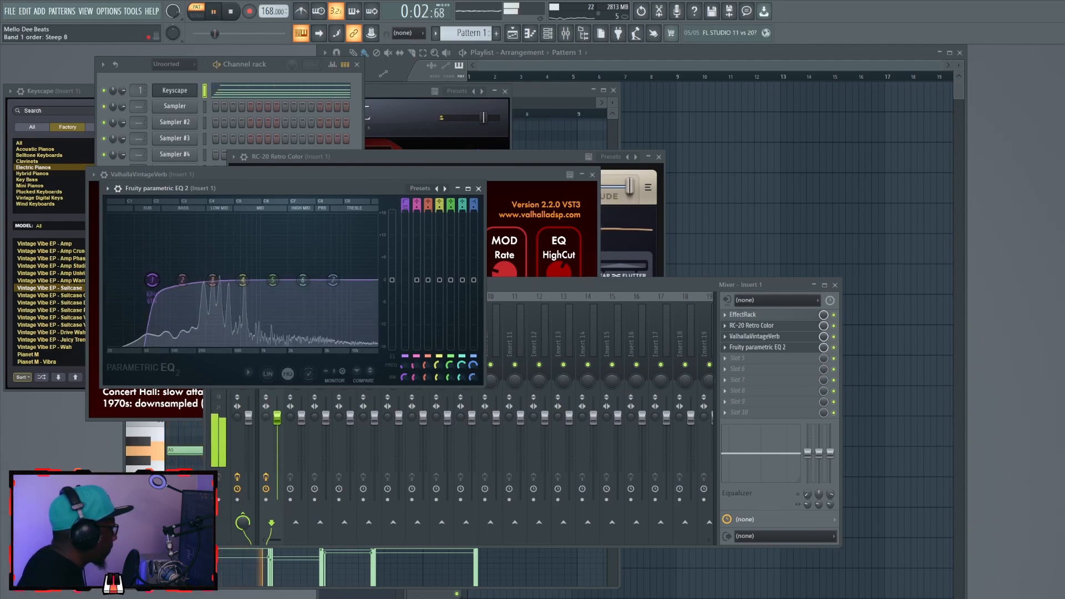
pyautogui.moveTo(152, 280); pyautogui.dragTo(193, 280)
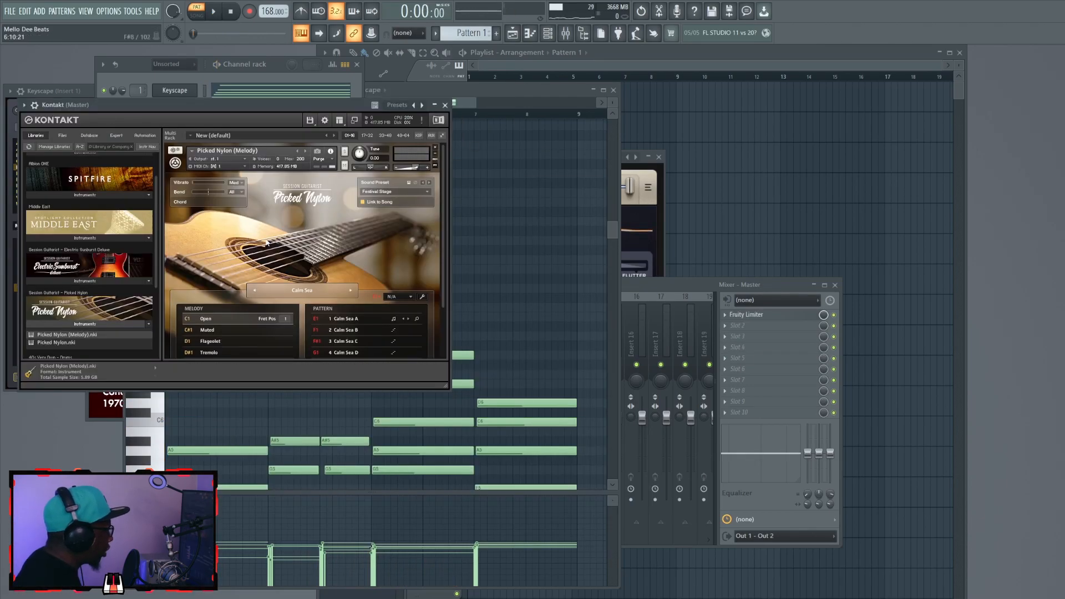
# Listen to the Picked Nylon arpeggio that follows the chords in the Kontakt piano roll
pyautogui.scroll(-3, 325, 209)
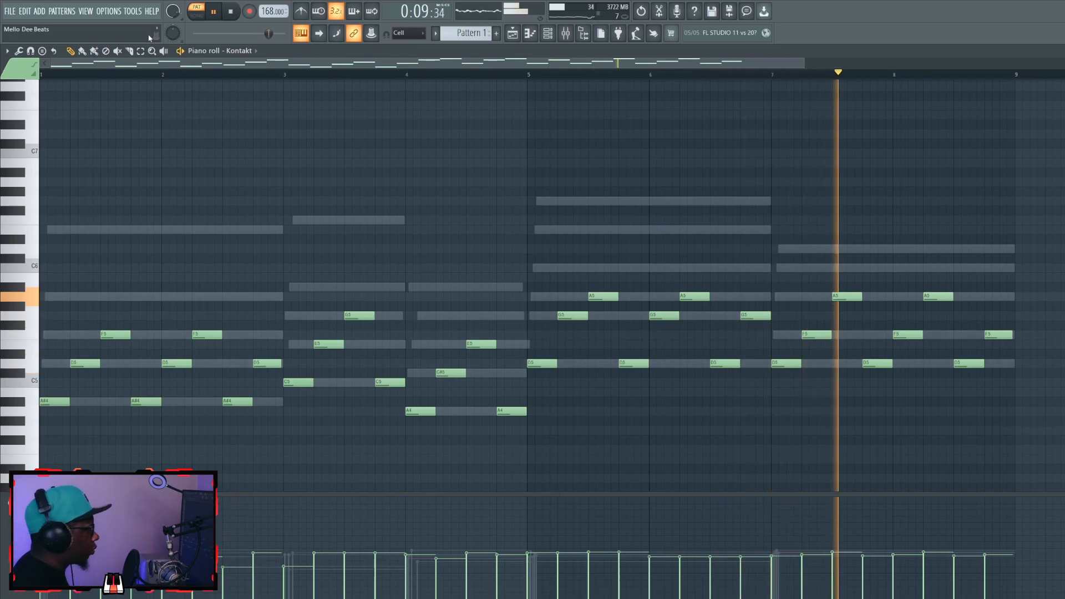
pyautogui.press('space')
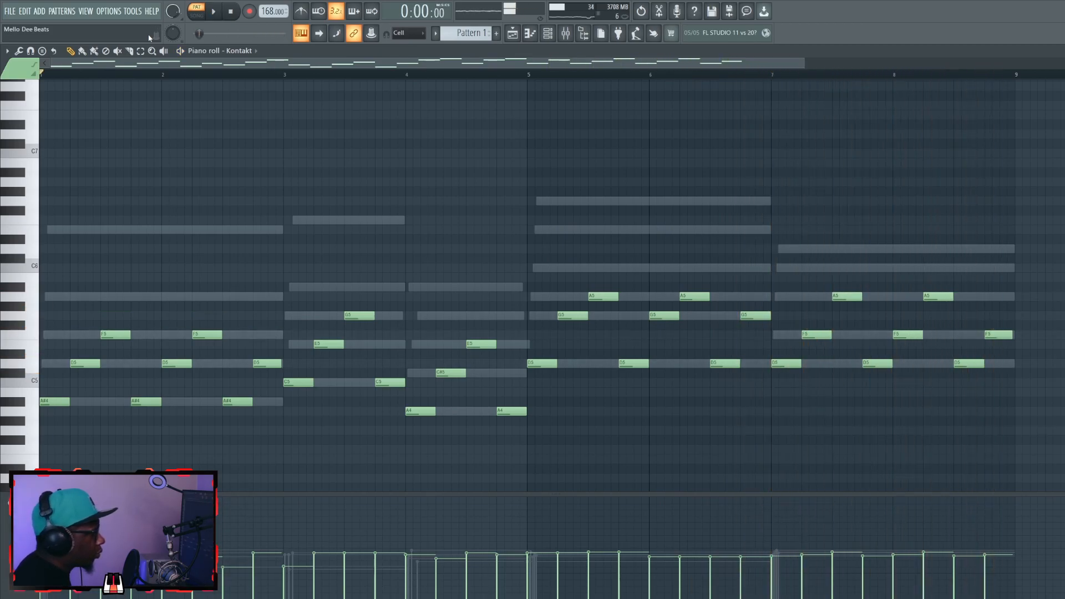
# Place one short Bell 4 note at the start of each chord (F5, G5, E5, A5, F5) and play the pattern
pyautogui.press('F7')
pyautogui.click(187, 125)
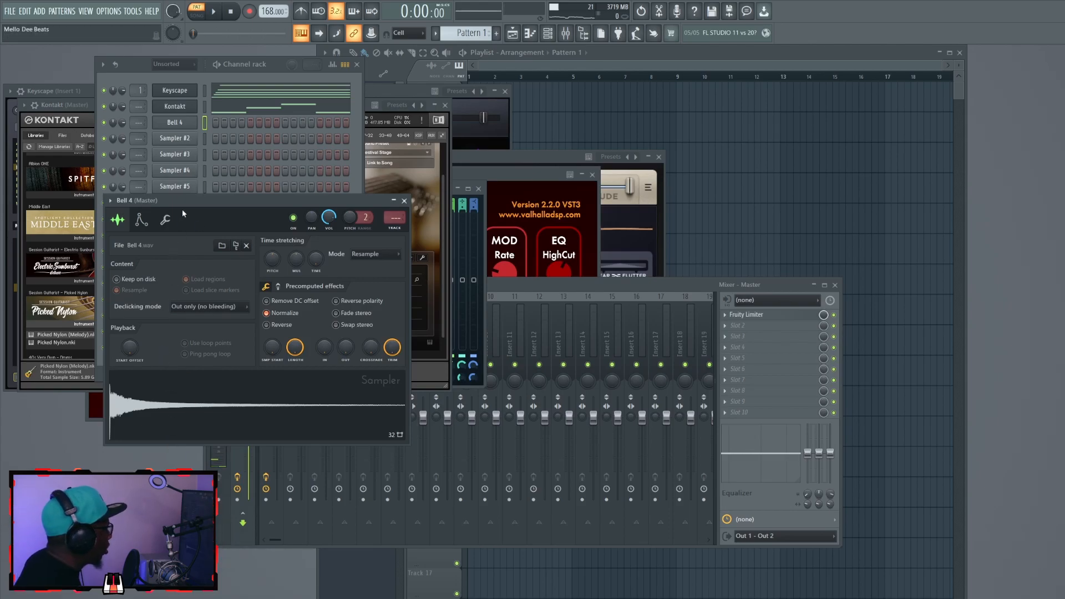
pyautogui.rightClick(187, 123)
pyautogui.click(217, 122)
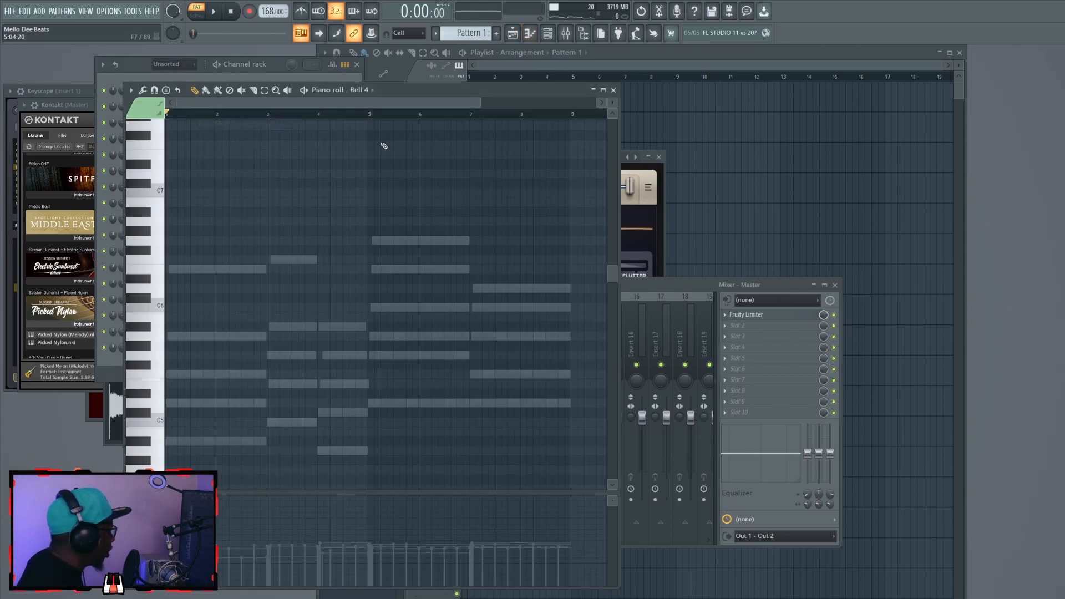
pyautogui.press('space')
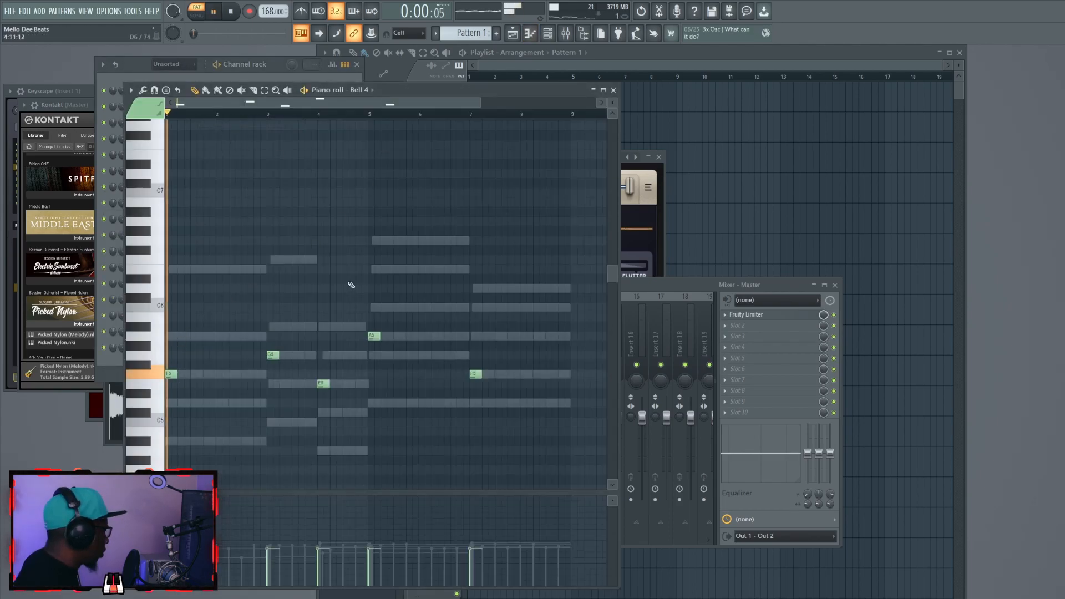
# Even out the Bell 4 note velocities and turn down the mix of ValhallaVintageVerb on its mixer track
pyautogui.moveTo(168, 518); pyautogui.dragTo(491, 520)
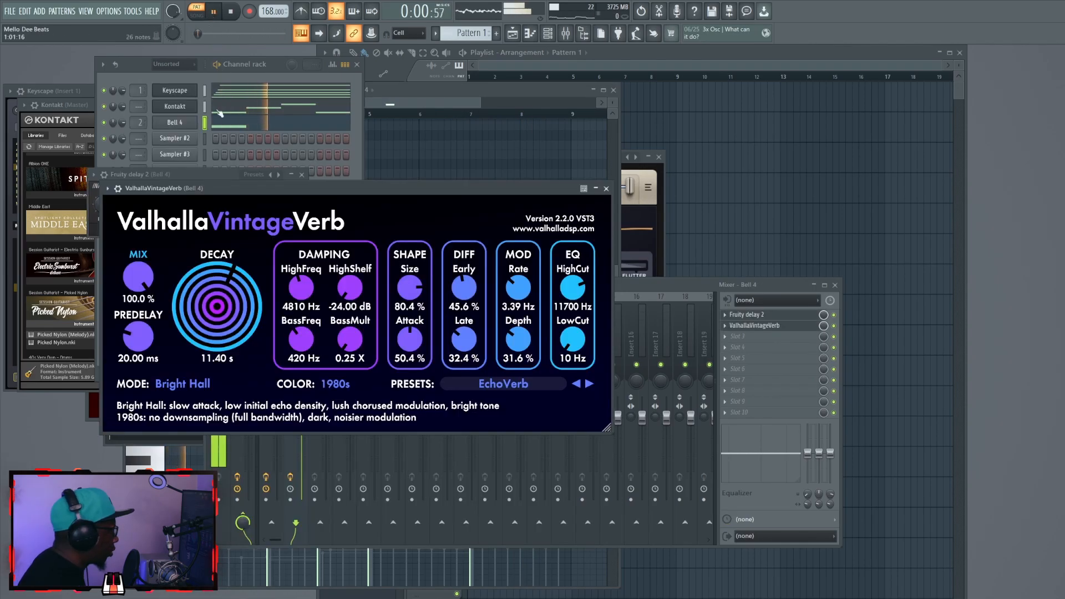
pyautogui.moveTo(138, 276); pyautogui.dragTo(149, 316)
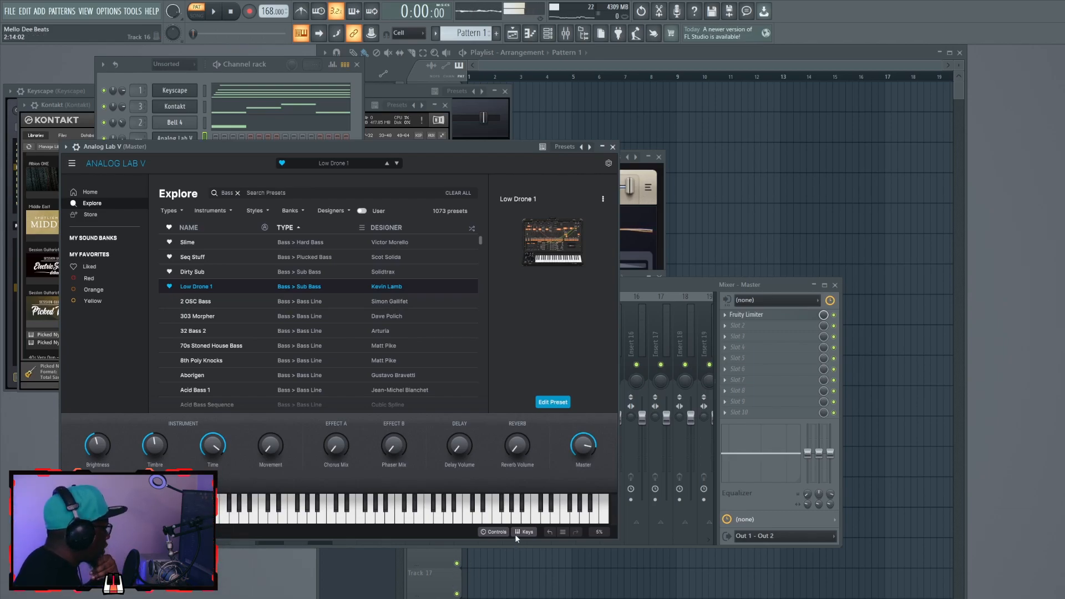
# Add Fruity parametric EQ 2 to the Analog Lab V bass, cut the mids with band 5 and boost band 1 by 6.3 dB at 62 Hz
pyautogui.press('space')
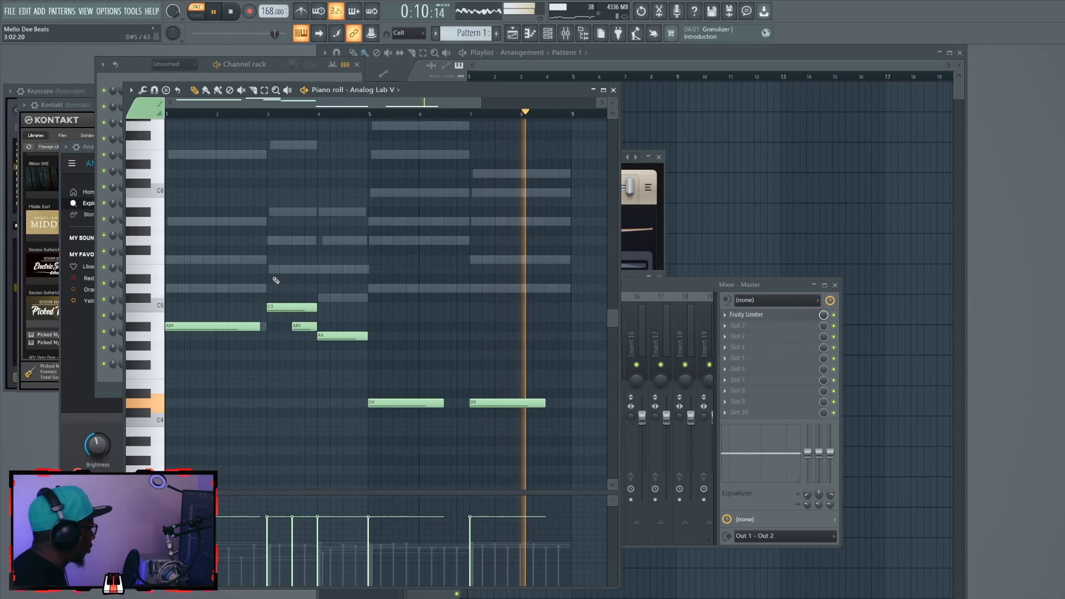
pyautogui.click(660, 283)
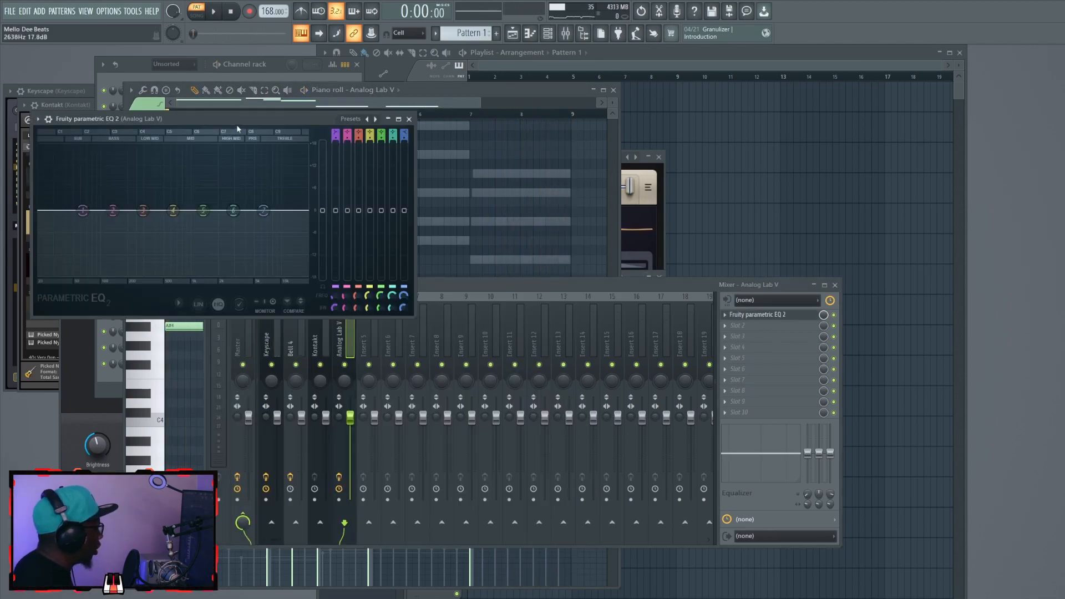
pyautogui.moveTo(255, 123); pyautogui.dragTo(537, 164)
pyautogui.press('space')
pyautogui.moveTo(482, 250); pyautogui.dragTo(476, 301)
pyautogui.moveTo(361, 250); pyautogui.dragTo(360, 227)
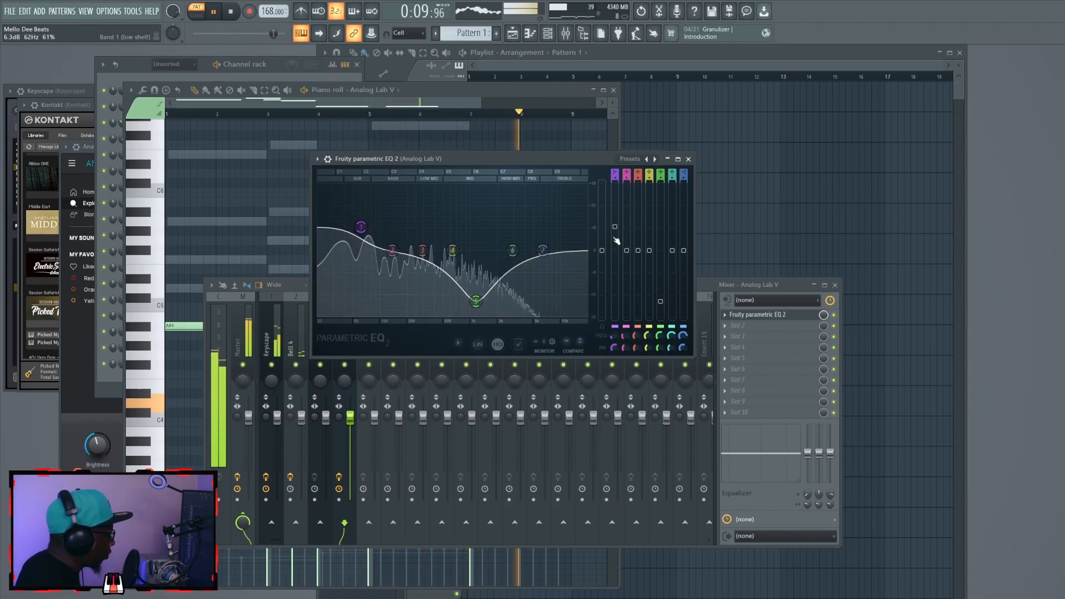
# Give band 1 of the bass EQ a steep slope and raise its low-end boost slightly
pyautogui.moveTo(614, 179); pyautogui.dragTo(615, 165)
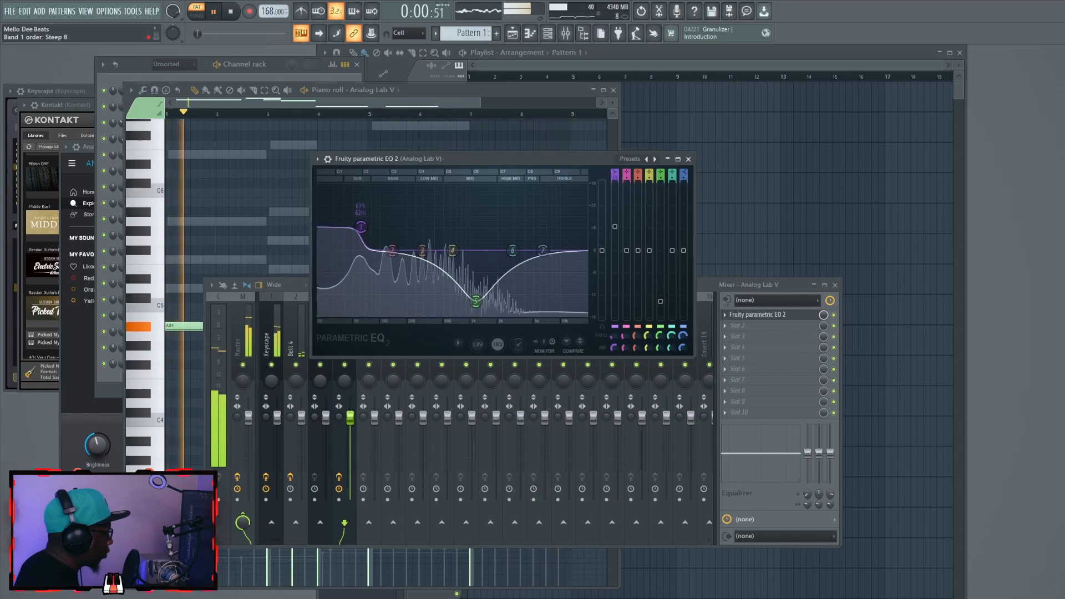
pyautogui.moveTo(361, 227); pyautogui.dragTo(355, 214)
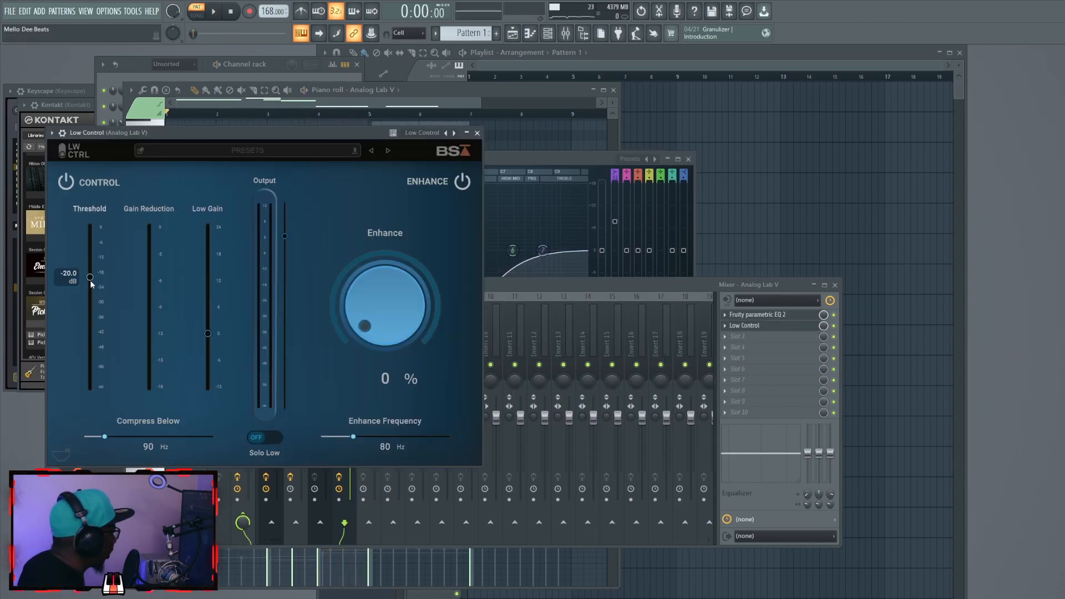
# In Low Control on the bass, set the threshold to -24.2 dB, Compress Below to 111 Hz and Low Gain to 3.5 dB
pyautogui.click(213, 11)
pyautogui.moveTo(92, 284); pyautogui.dragTo(91, 288)
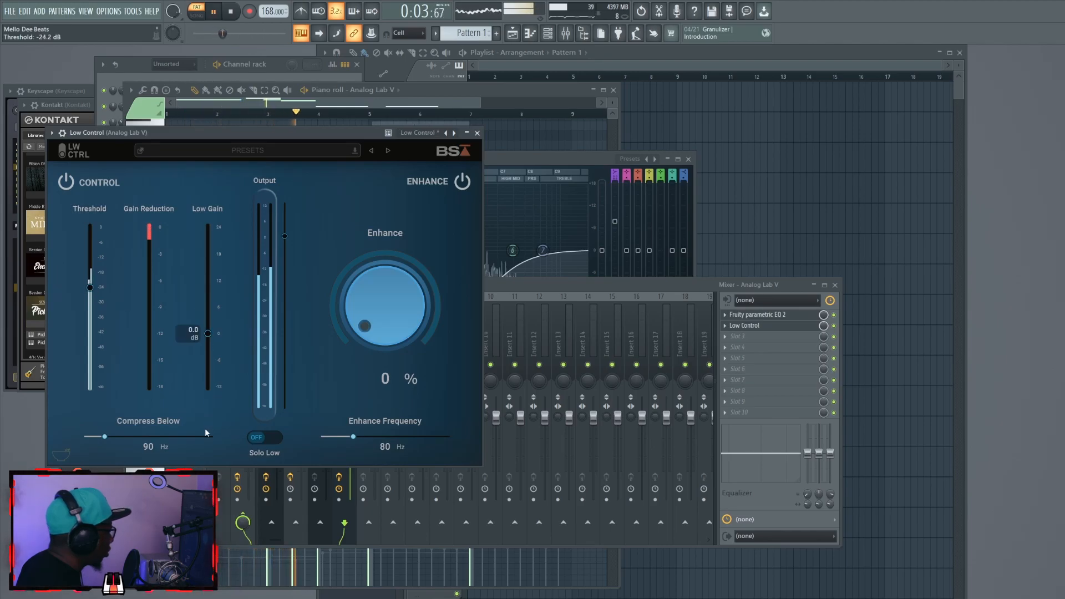
pyautogui.click(354, 436)
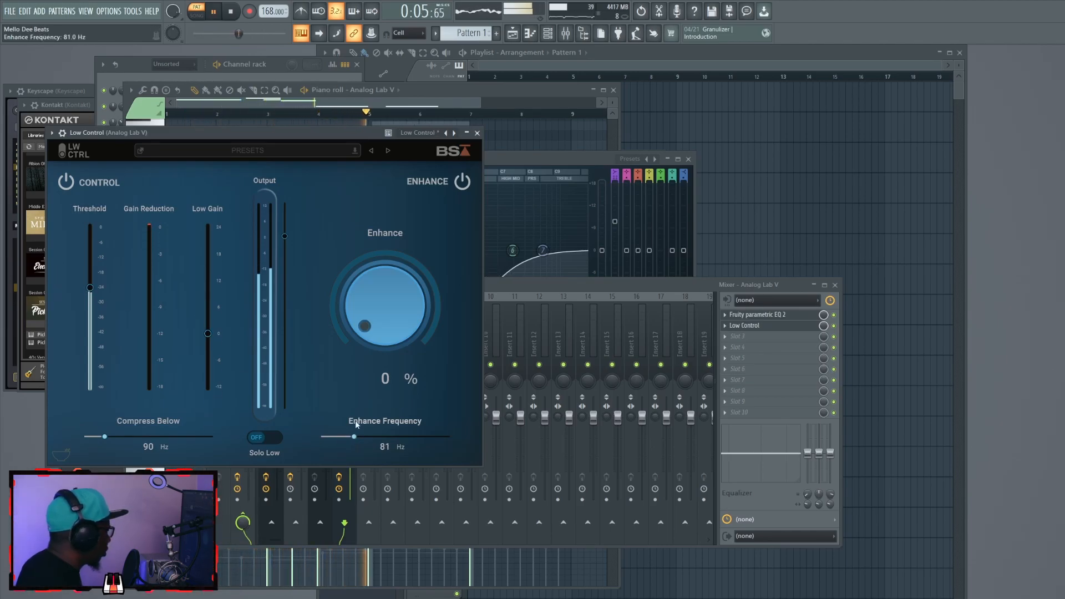
pyautogui.moveTo(105, 436); pyautogui.dragTo(119, 437)
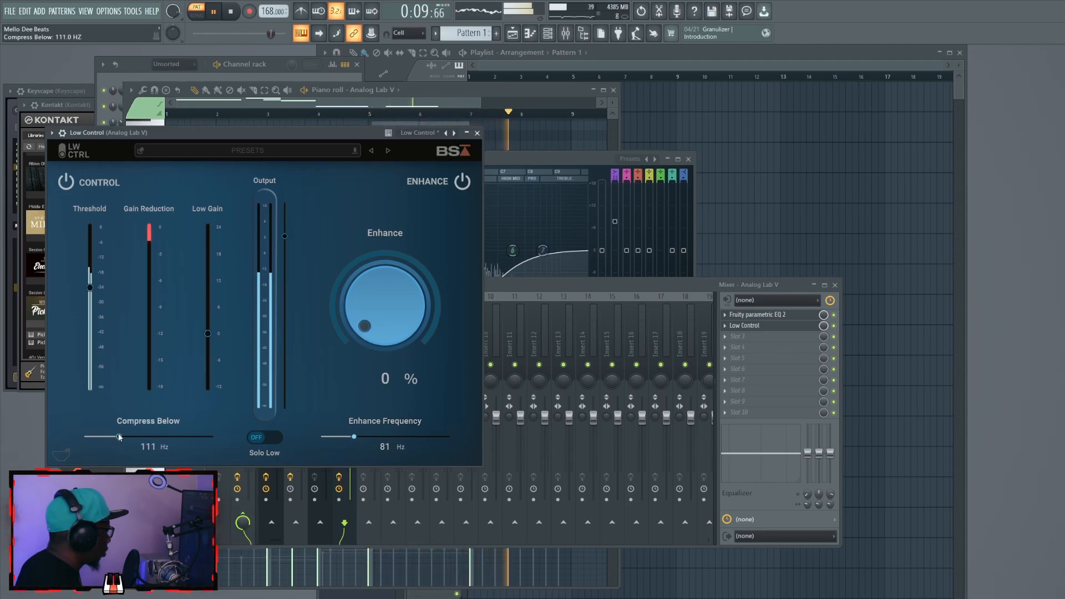
pyautogui.moveTo(208, 333); pyautogui.dragTo(210, 318)
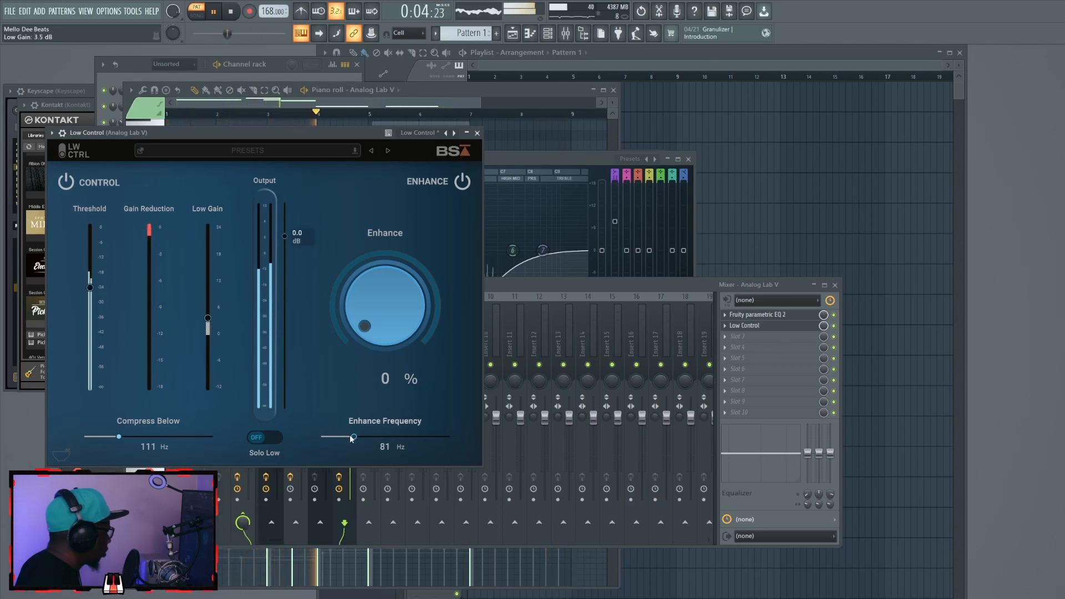
# Set Low Control's Enhance Frequency to 48 Hz and Enhance to 40%, and lower its output level
pyautogui.moveTo(351, 437)
pyautogui.mouseDown()
pyautogui.moveTo(361, 436)
pyautogui.moveTo(335, 437)
pyautogui.mouseUp()
pyautogui.moveTo(377, 338); pyautogui.dragTo(398, 311)
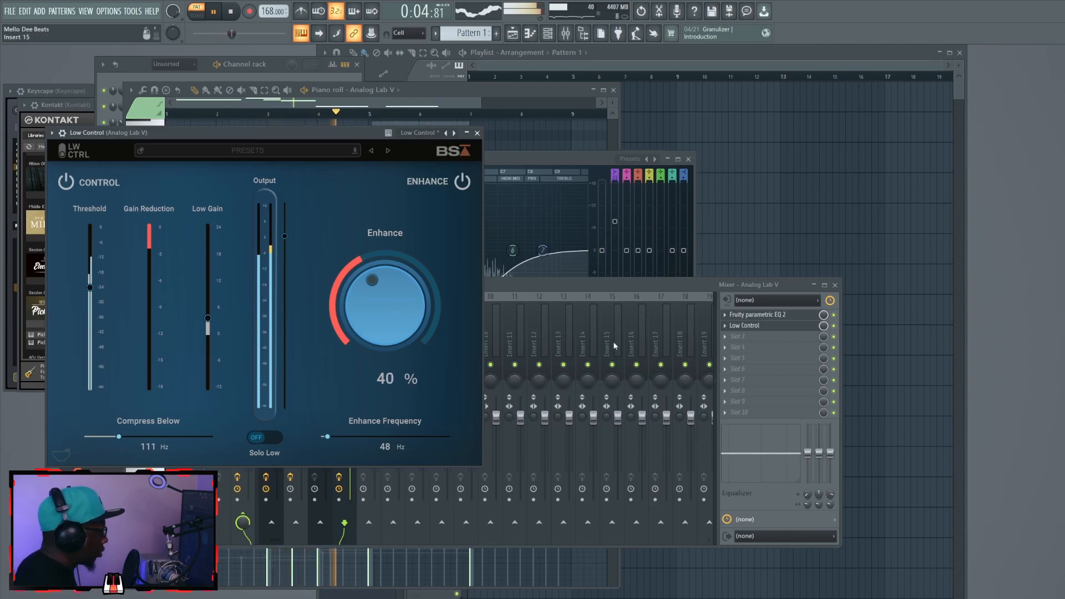
pyautogui.click(707, 285)
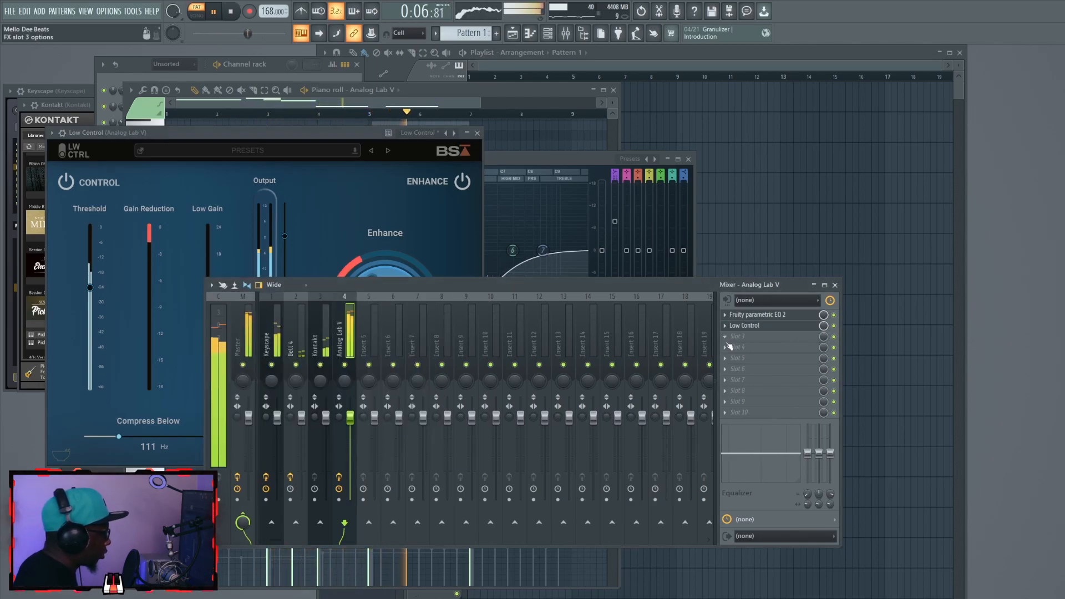
pyautogui.click(744, 327)
pyautogui.click(743, 327)
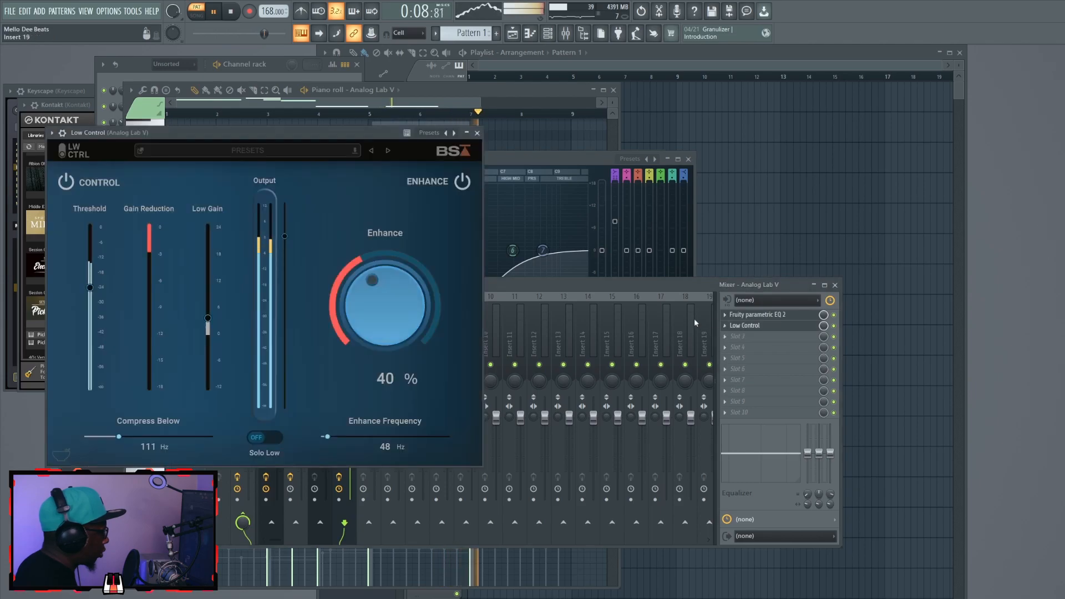
pyautogui.moveTo(284, 239); pyautogui.dragTo(292, 256)
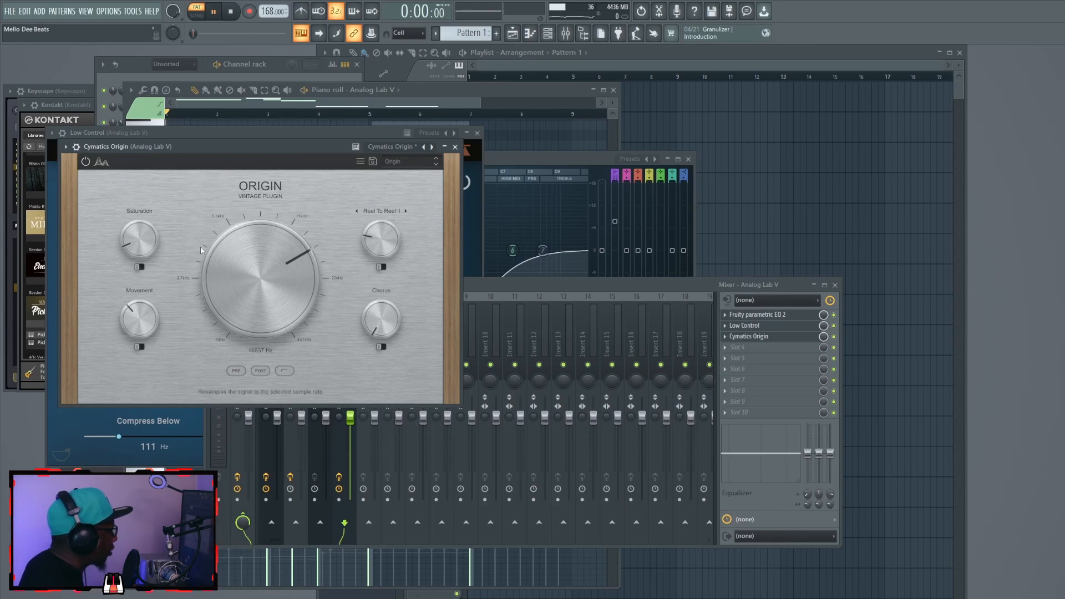
# In Cymatics Origin on the bass, turn saturation and movement down to zero and set the Resample Freq to 17071 Hz
pyautogui.press('space')
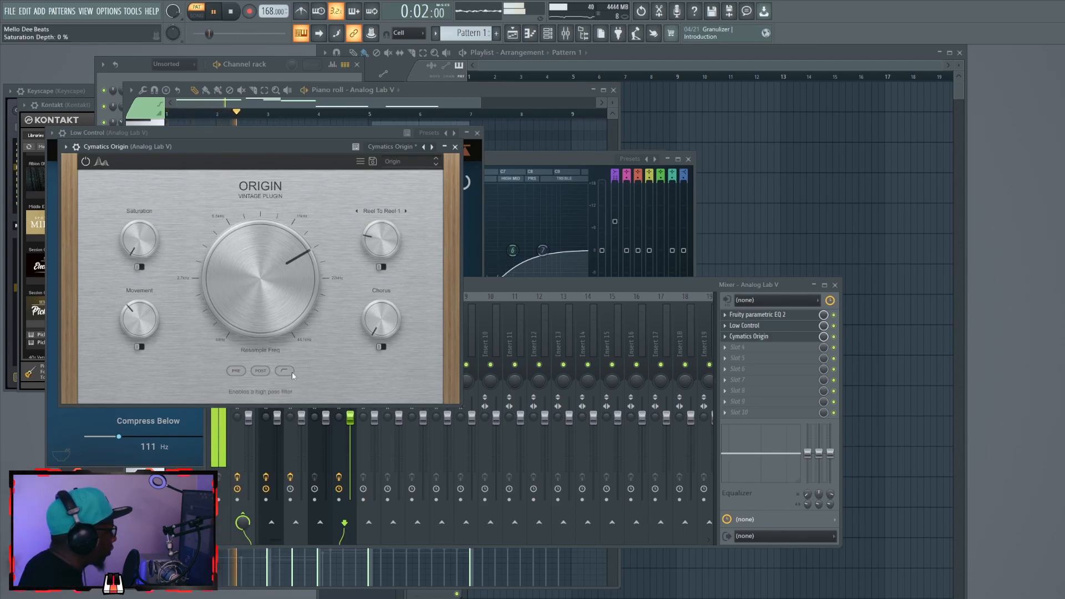
pyautogui.moveTo(139, 328); pyautogui.dragTo(149, 359)
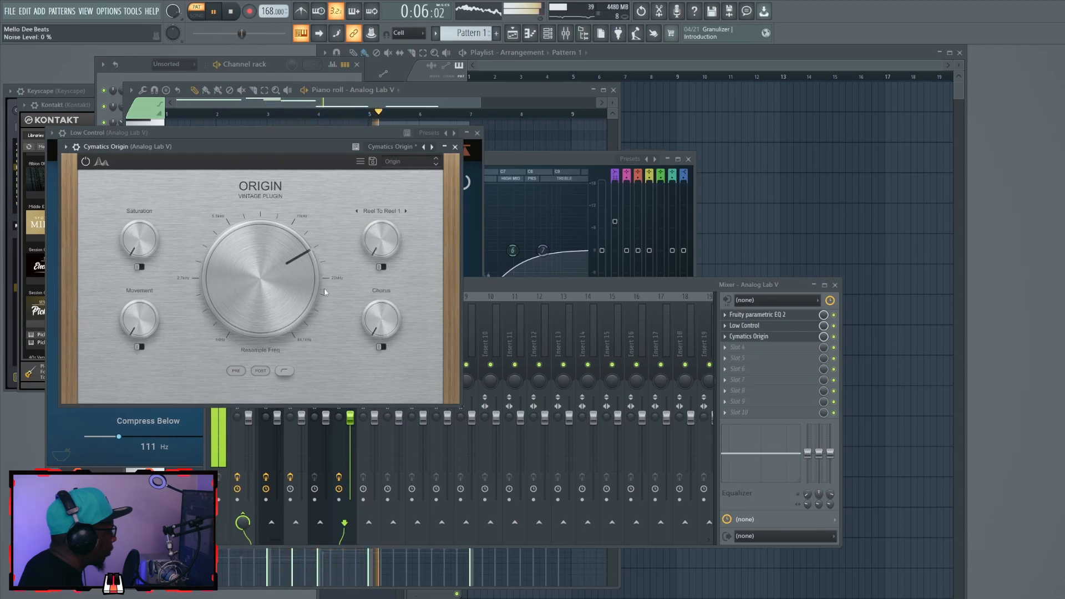
pyautogui.moveTo(287, 286)
pyautogui.mouseDown()
pyautogui.moveTo(289, 296)
pyautogui.moveTo(294, 278)
pyautogui.mouseUp()
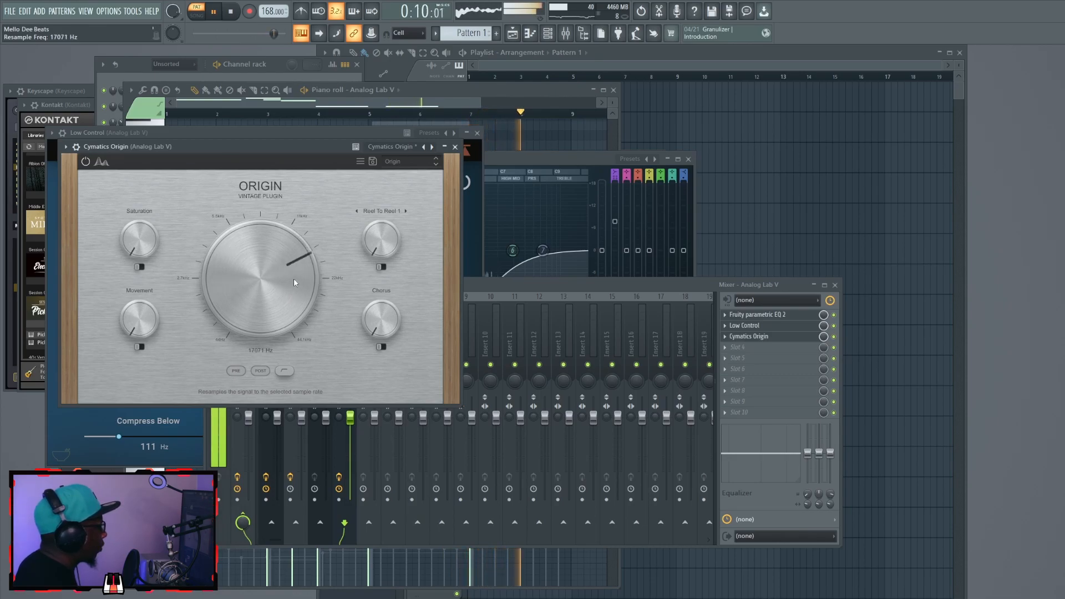
pyautogui.click(708, 296)
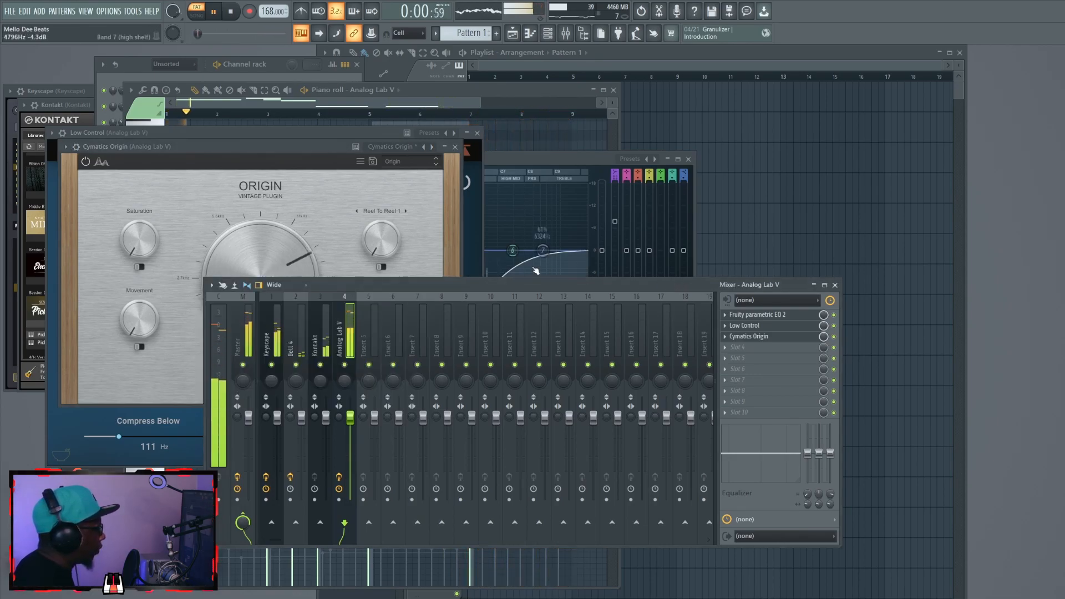
pyautogui.press('space')
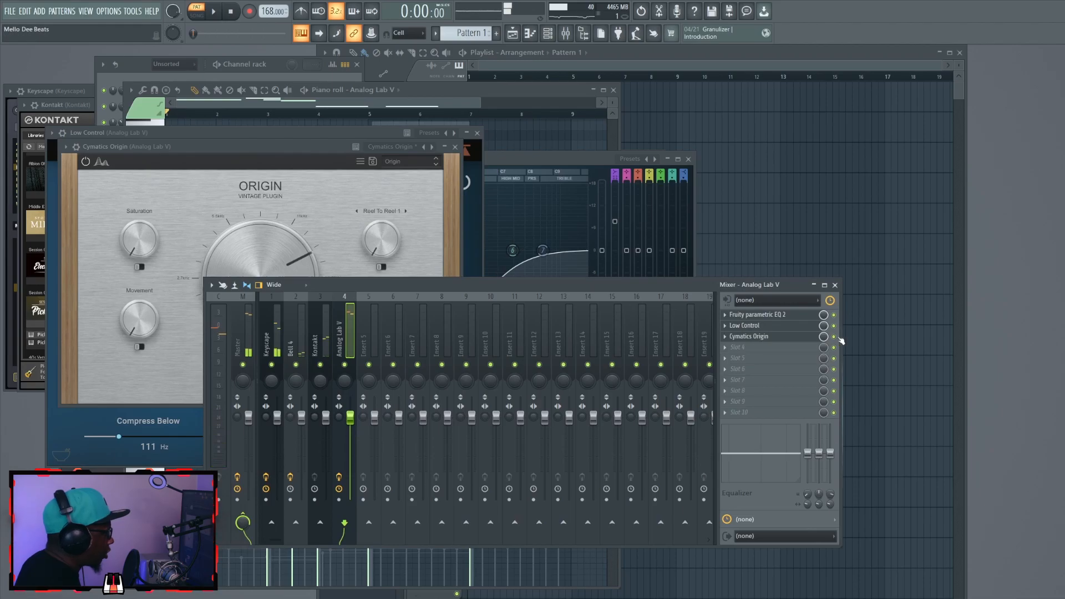
# Compare the bass during playback with its EQ, Low Control and Cymatics Origin bypassed and enabled
pyautogui.press('space')
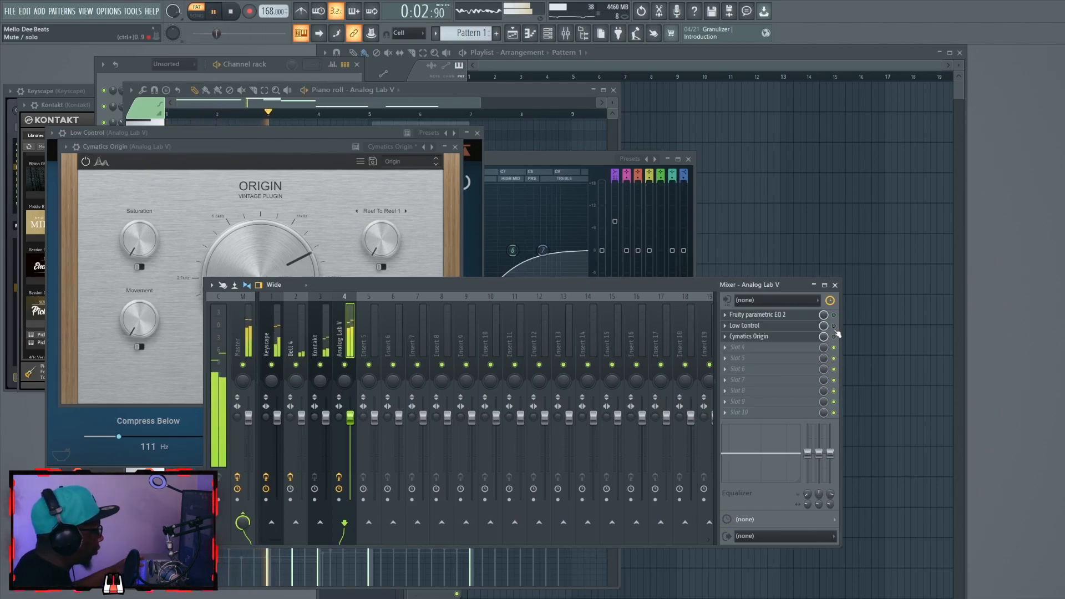
pyautogui.press('space')
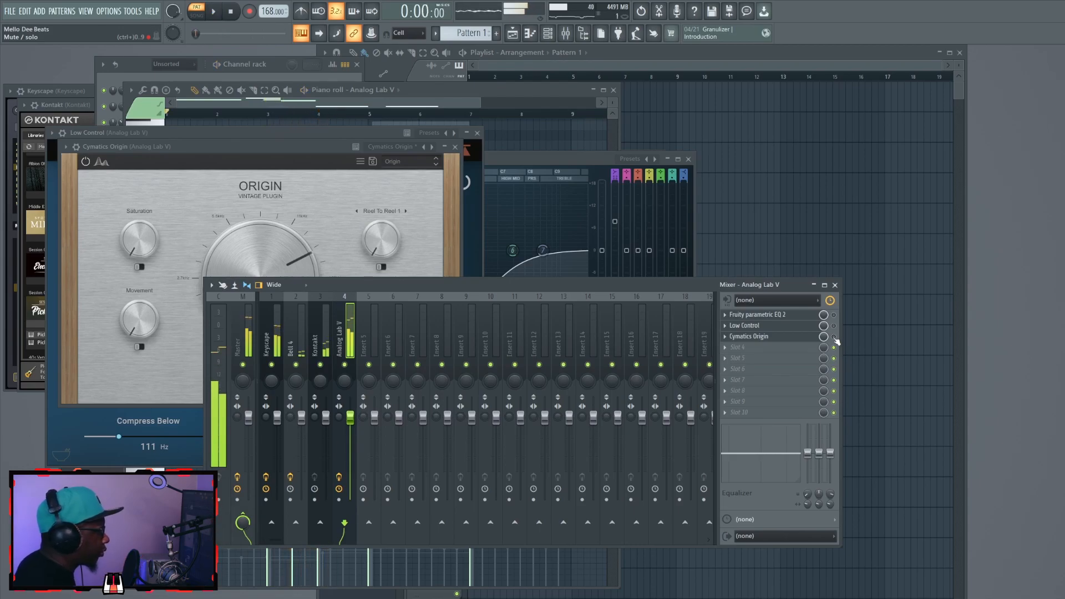
pyautogui.press('space')
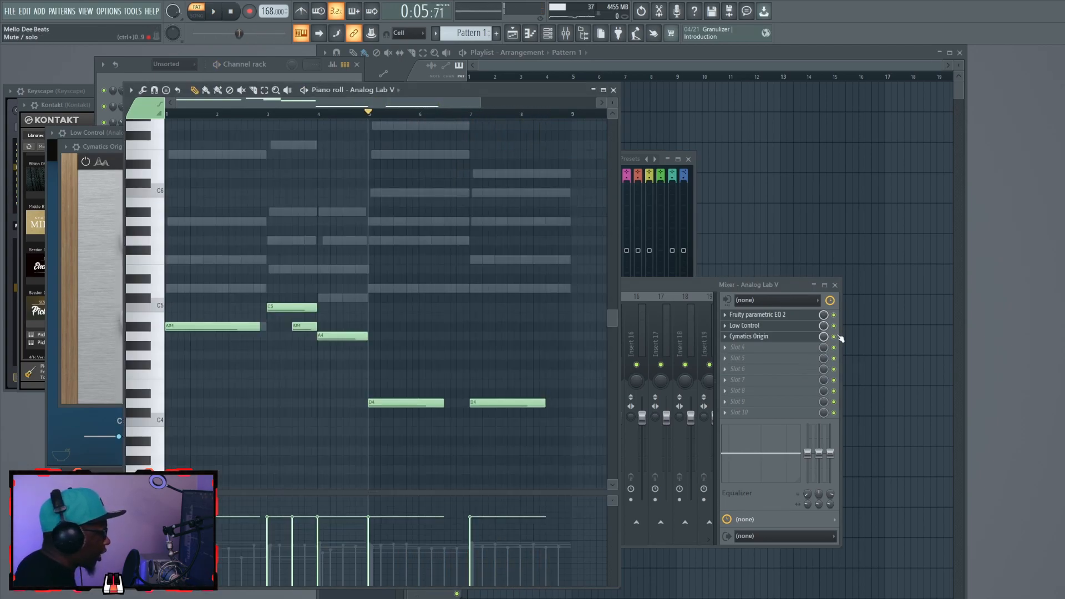
pyautogui.click(835, 337)
pyautogui.click(835, 325)
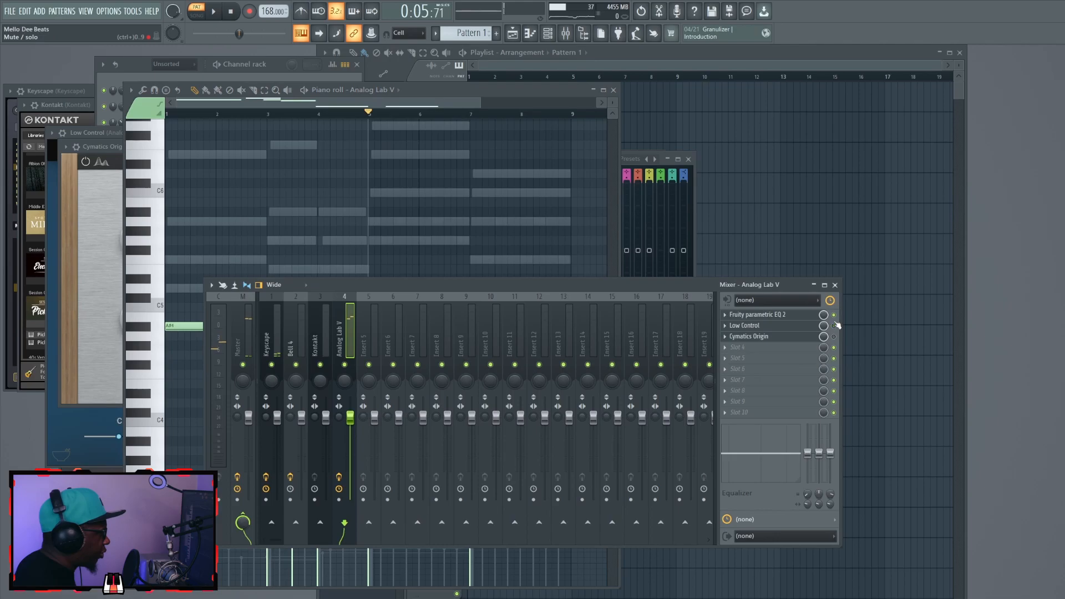
pyautogui.click(835, 315)
pyautogui.press('space')
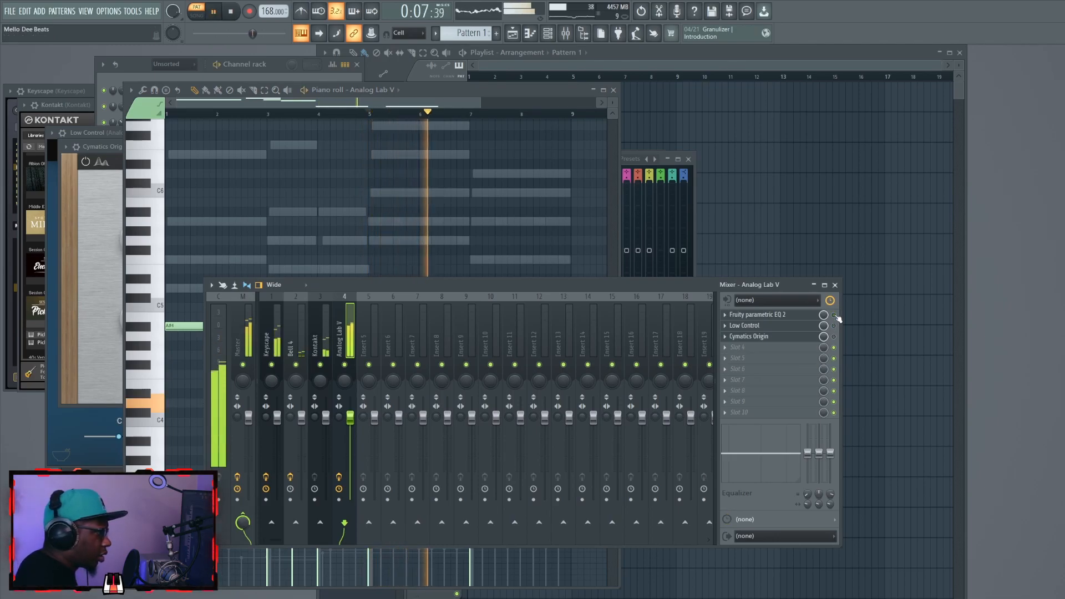
pyautogui.press('space')
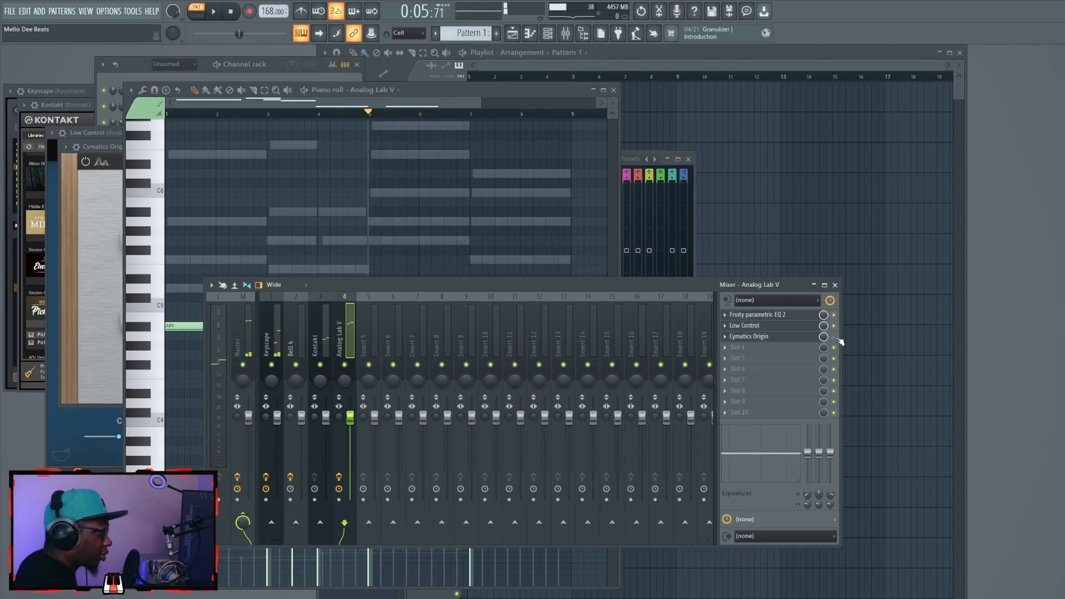
pyautogui.press('space')
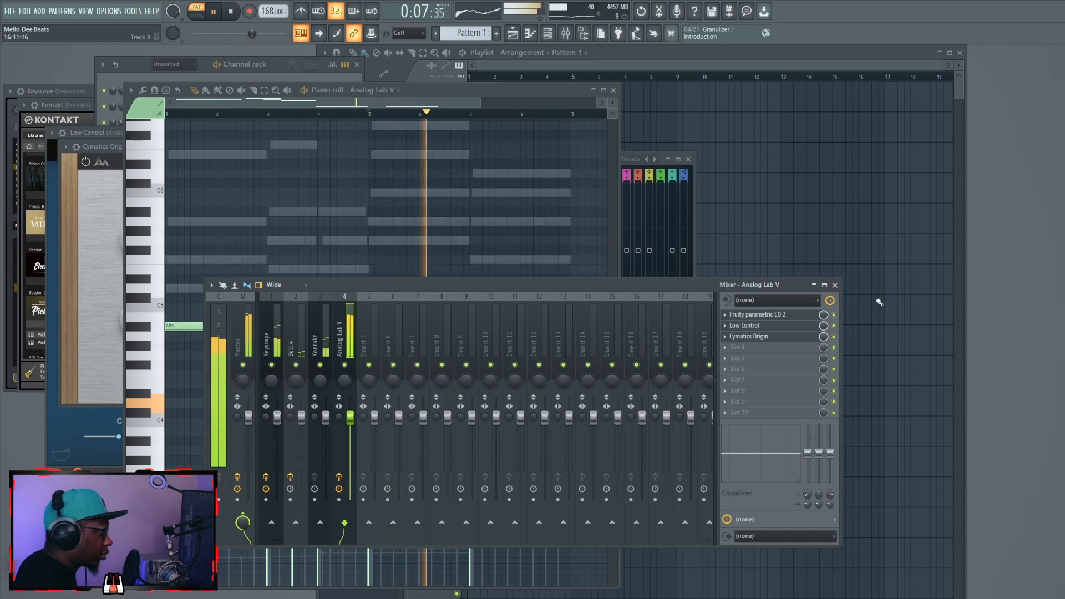
pyautogui.press('space')
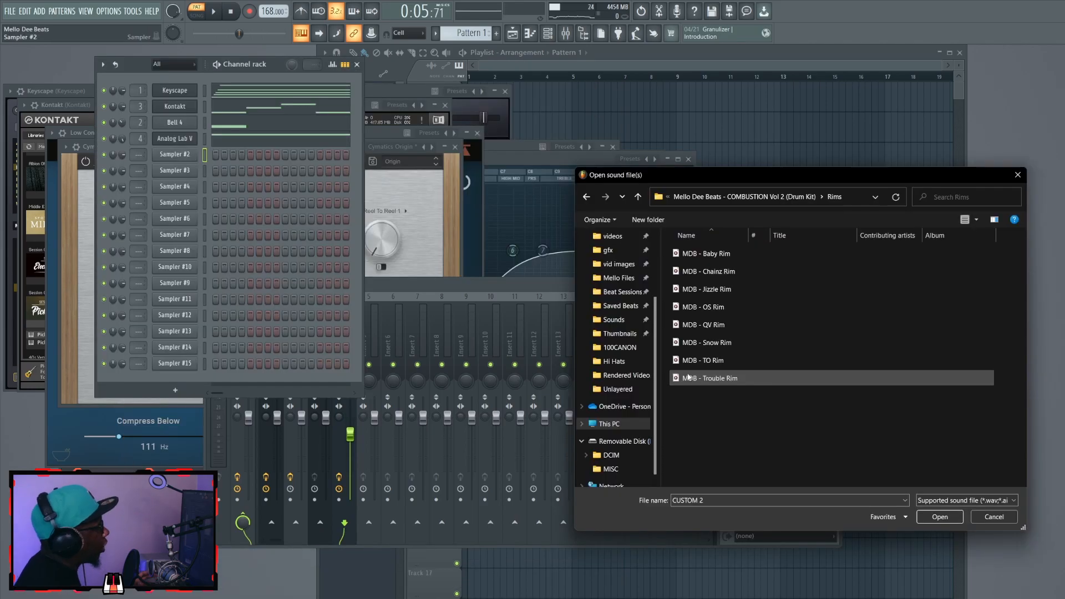
# Load MDB - Jizzle Rim into the Sampler #2 channel, place a hit on its ninth step and play the pattern
pyautogui.press('Up')
pyautogui.press('Up')
pyautogui.press('Return')
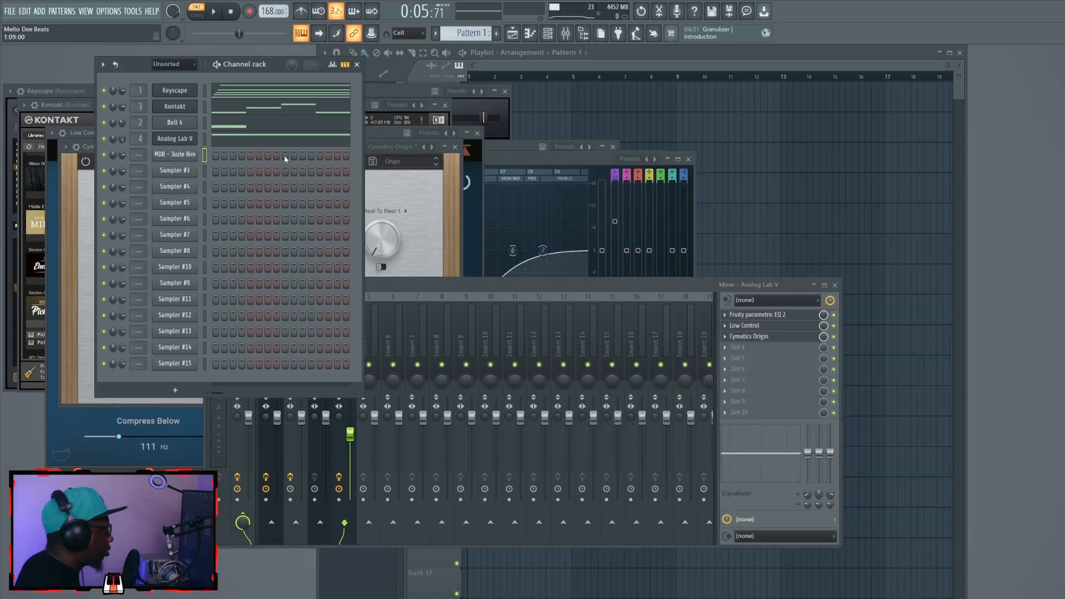
pyautogui.click(285, 155)
pyautogui.press('space')
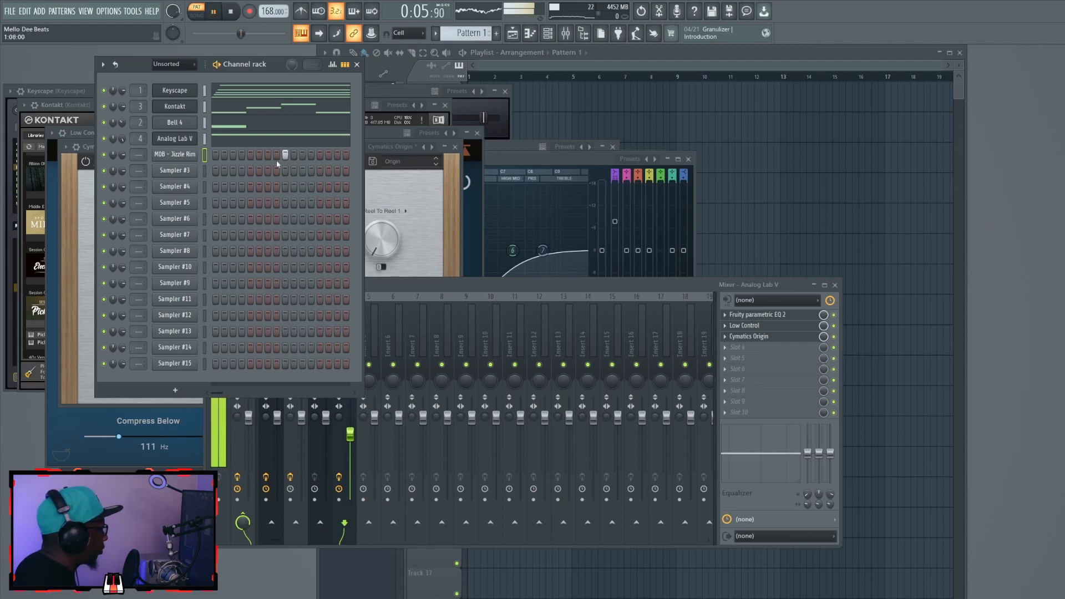
# Check the Jizzle Rim channel's one-bar loop in the piano roll and burn it to the pattern
pyautogui.rightClick(189, 155)
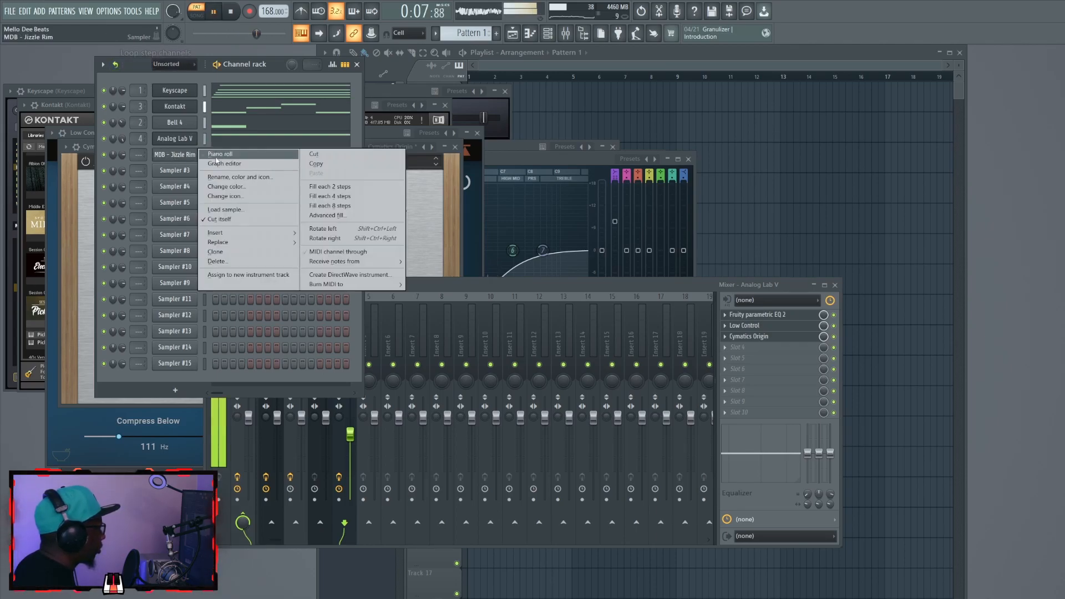
pyautogui.click(215, 156)
pyautogui.click(214, 123)
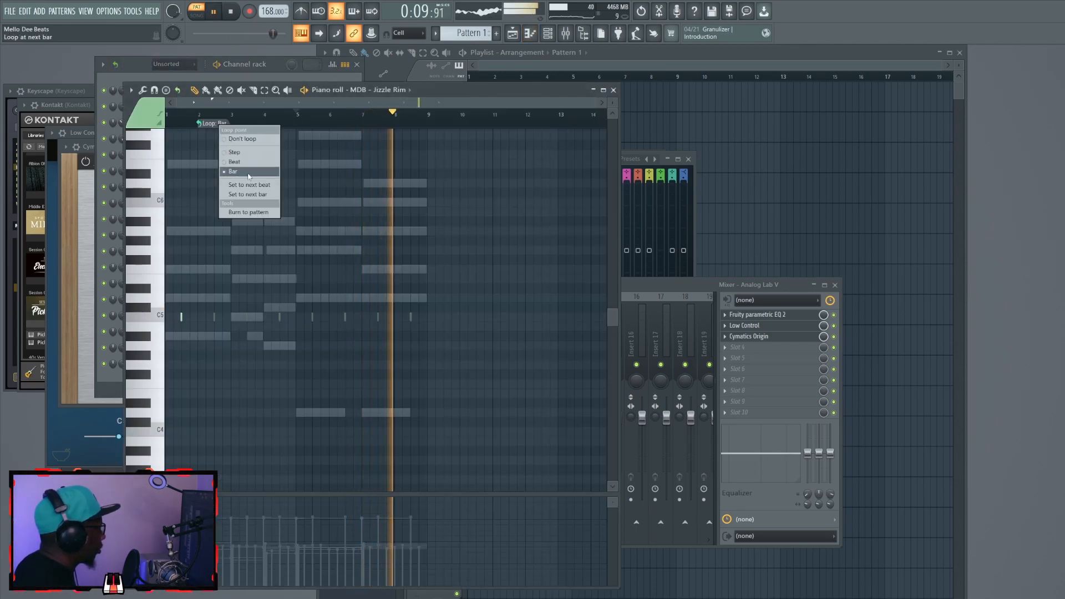
pyautogui.click(250, 211)
pyautogui.click(613, 90)
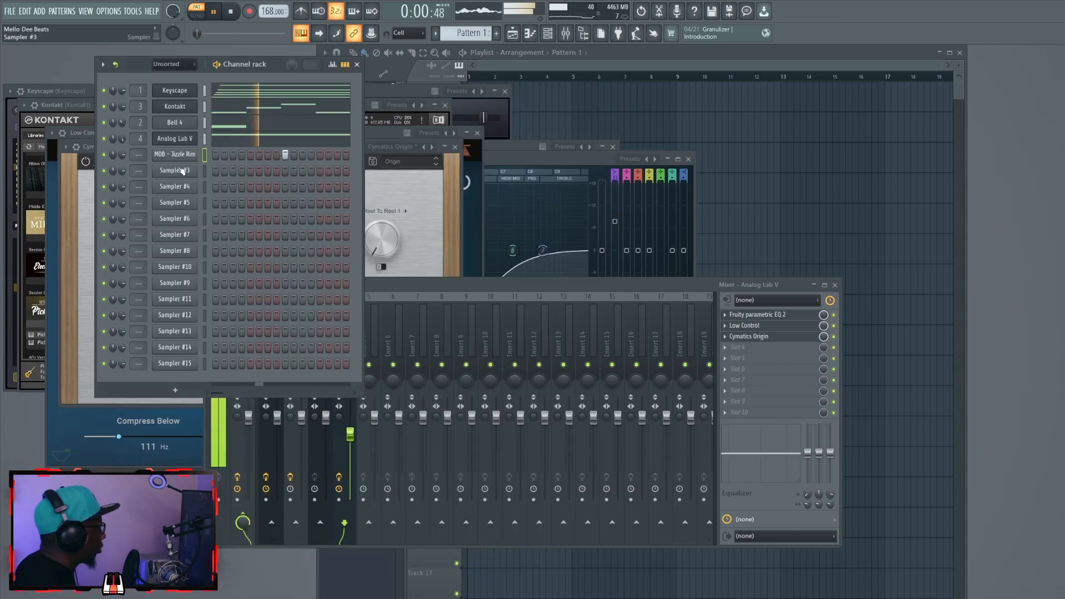
# Give the Jizzle Rim sample a slight Pogo effect and a 44% right stereo delay, and open its envelope settings
pyautogui.click(166, 155)
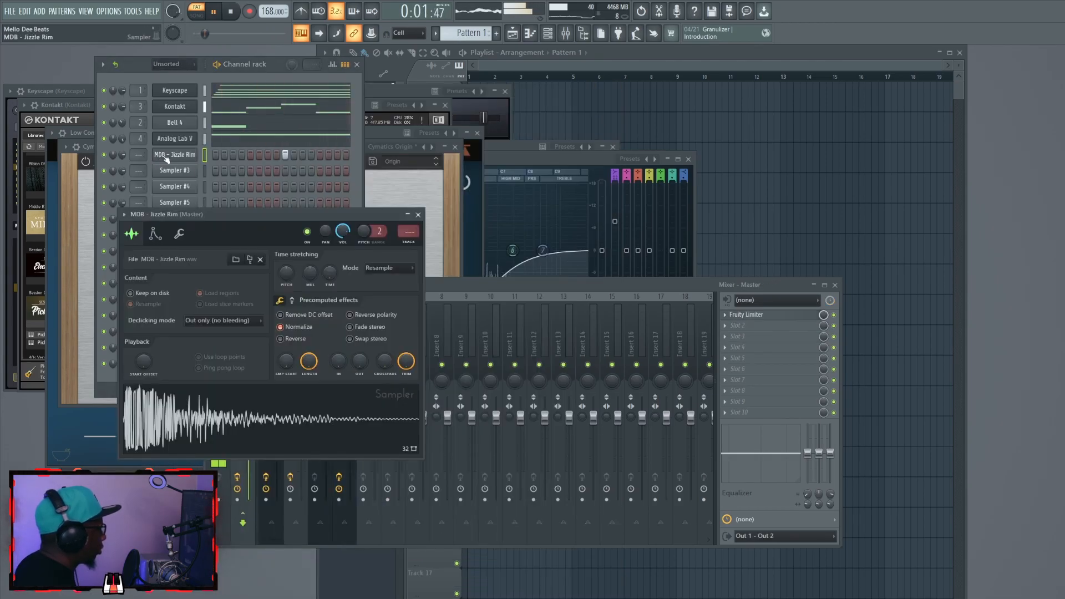
pyautogui.click(291, 301)
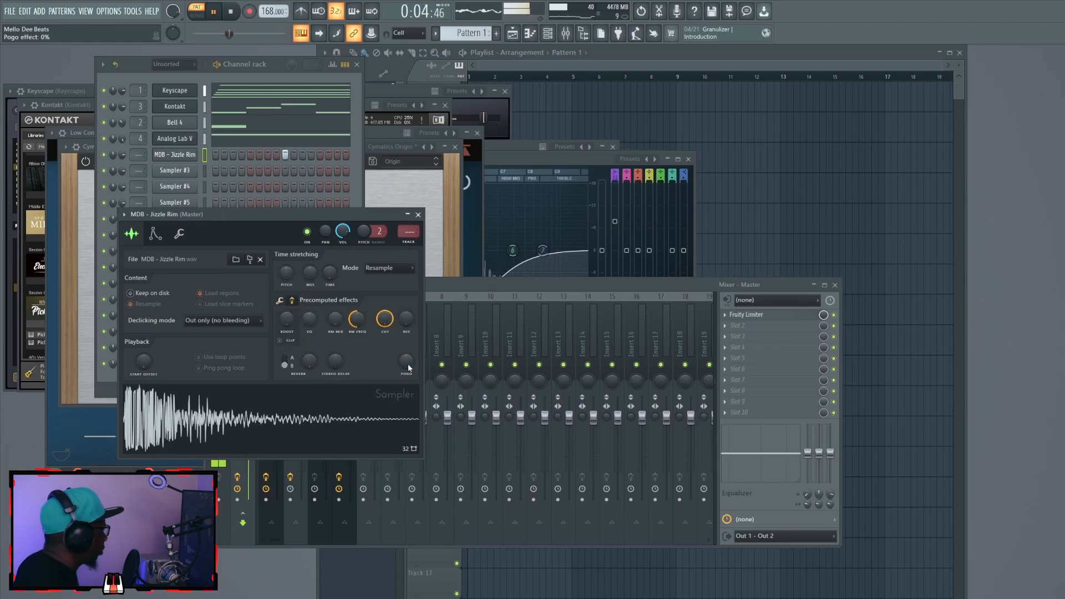
pyautogui.moveTo(407, 361); pyautogui.dragTo(411, 366)
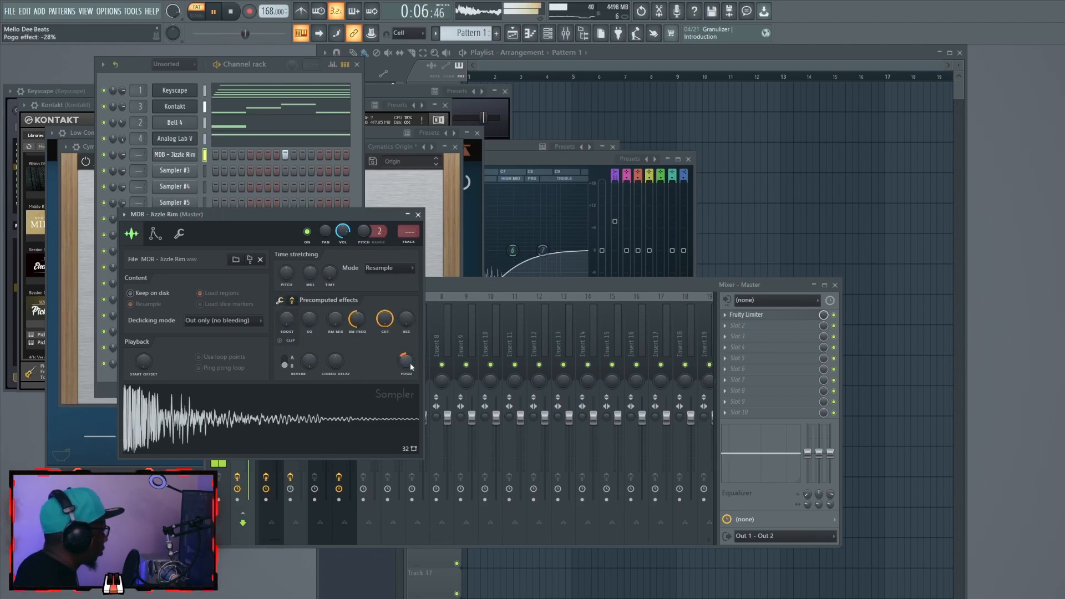
pyautogui.scroll(10, 412, 366)
pyautogui.moveTo(410, 364); pyautogui.dragTo(410, 379)
pyautogui.moveTo(338, 359); pyautogui.dragTo(338, 345)
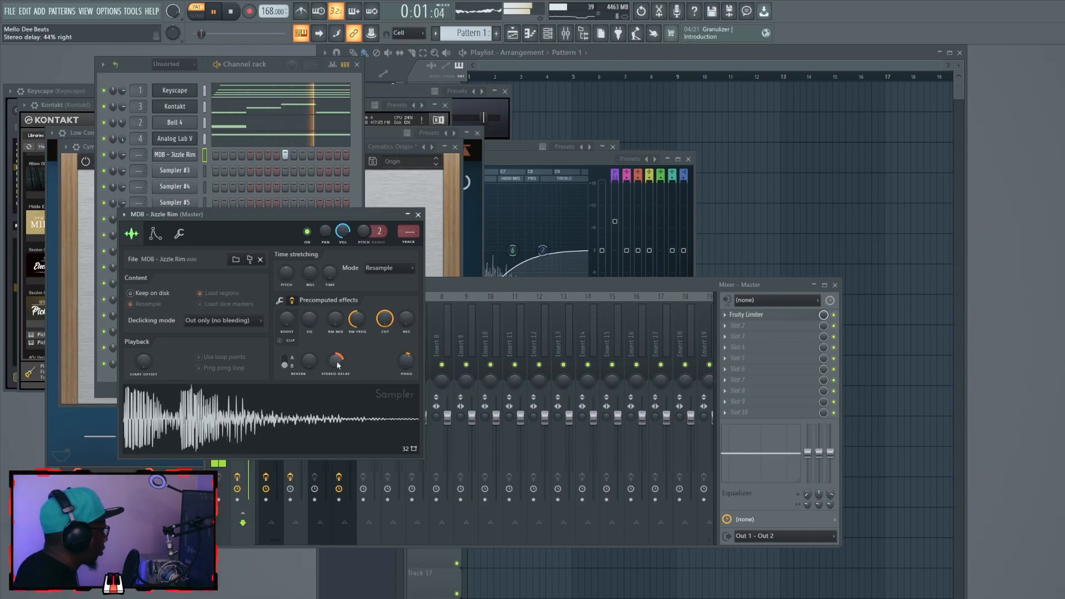
pyautogui.click(155, 233)
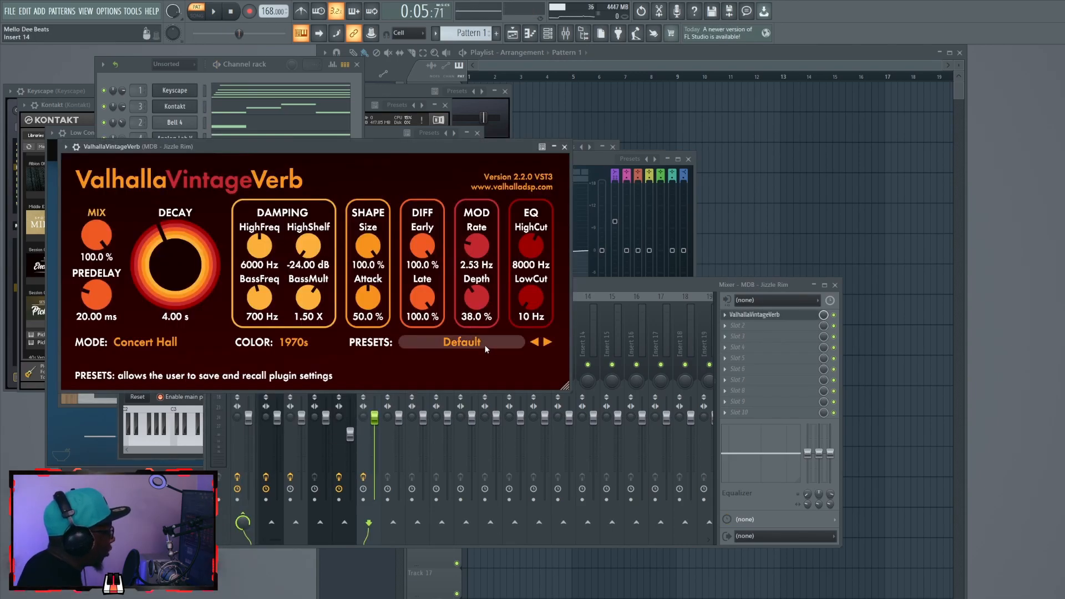
# Load the Short Dark Snare Room preset in ValhallaVintageVerb on the rim's mixer track and reduce the mix to 23.8%
pyautogui.click(462, 341)
pyautogui.moveTo(465, 502)
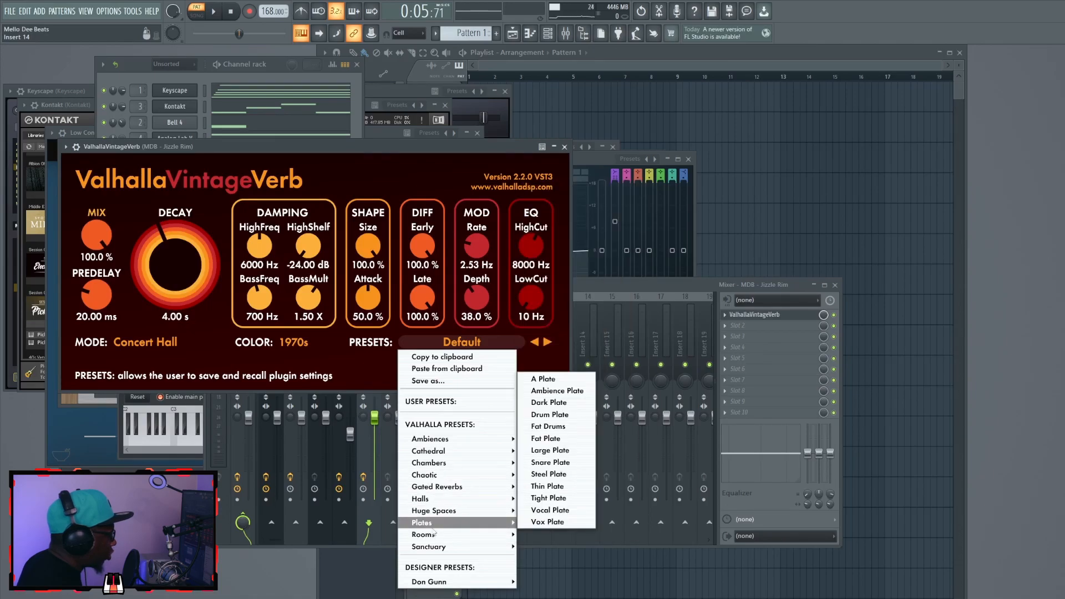
pyautogui.moveTo(434, 534)
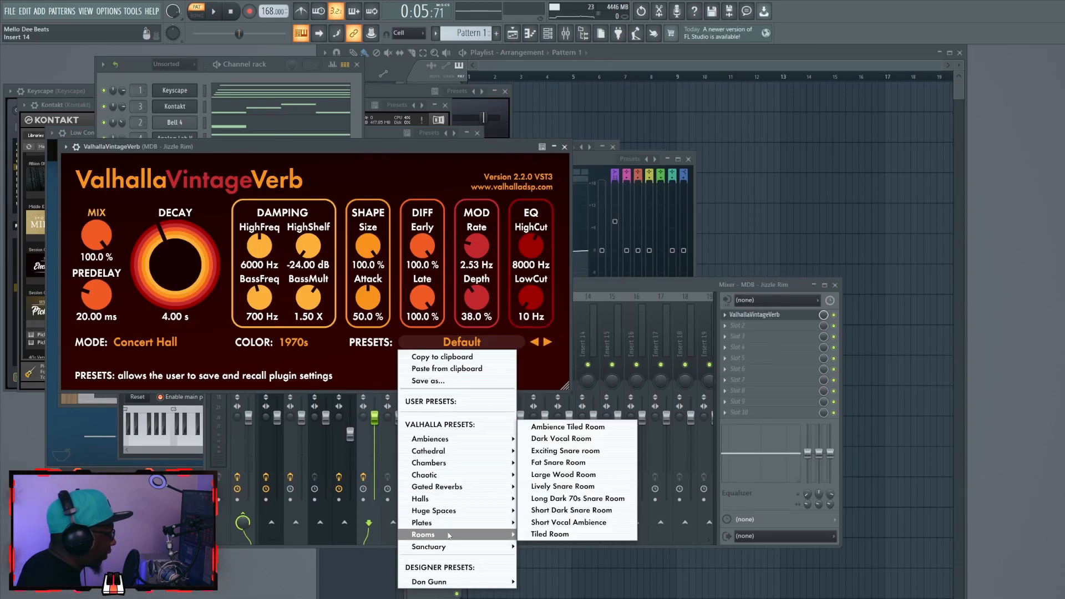
pyautogui.click(567, 512)
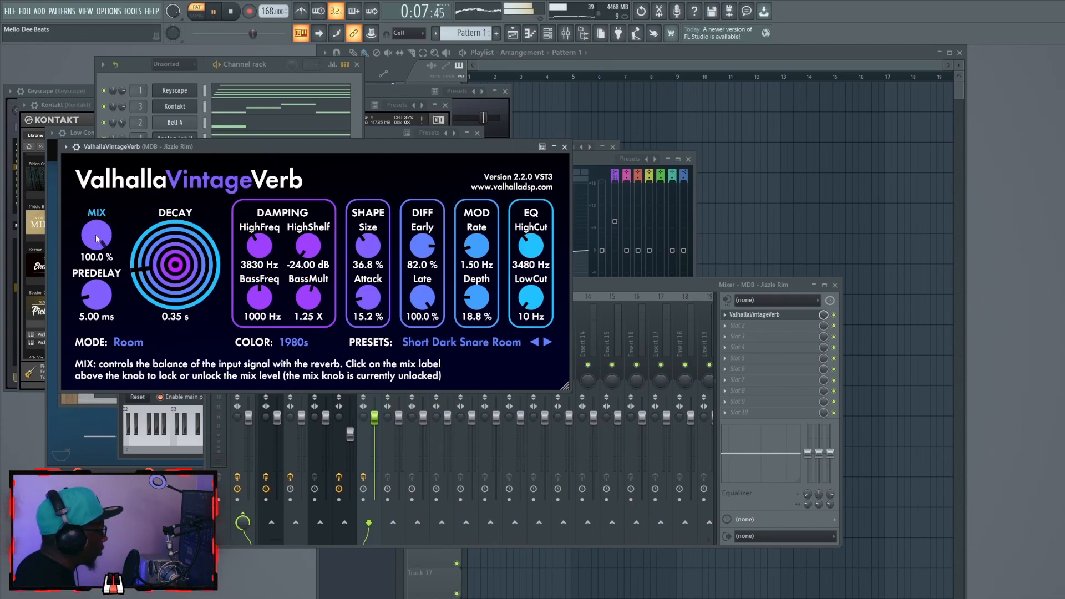
pyautogui.moveTo(98, 238); pyautogui.dragTo(97, 343)
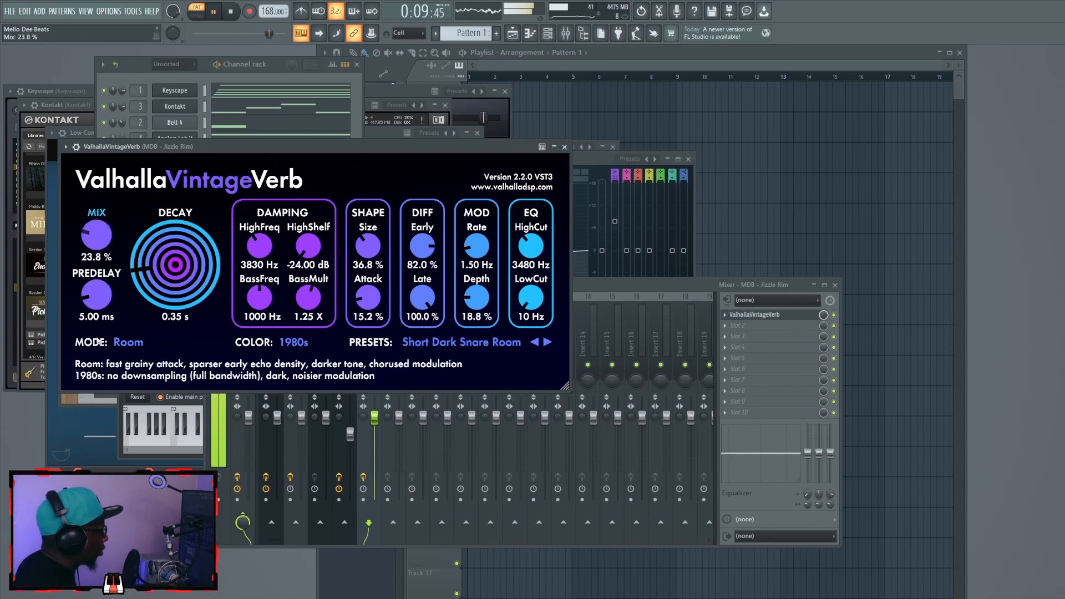
# Fine-tune the predelay of the reverb on the rim's mixer track
pyautogui.moveTo(97, 295); pyautogui.dragTo(98, 290)
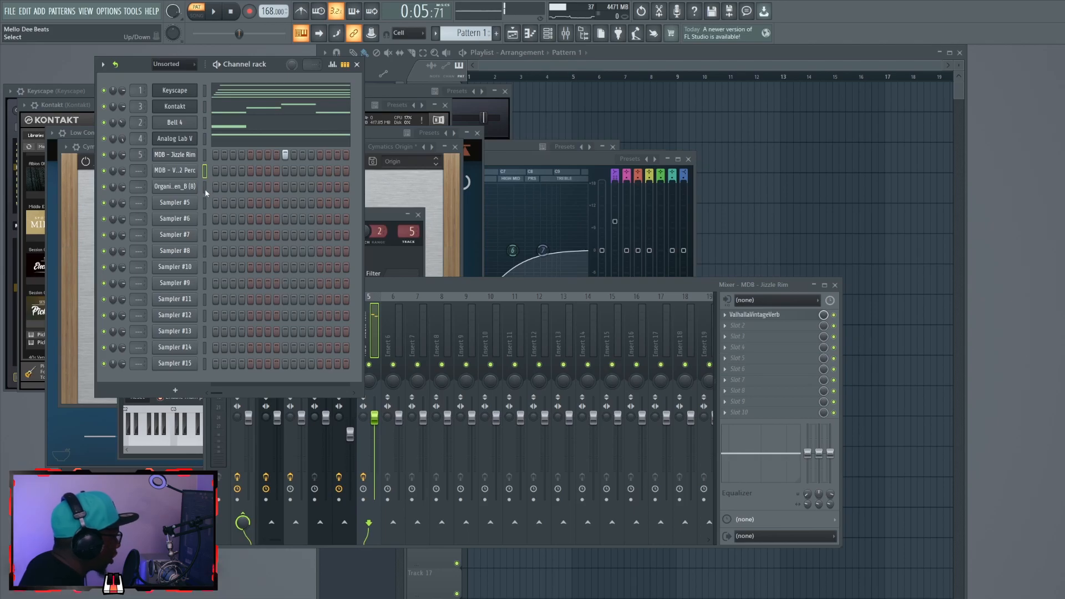
# Add a C5 hit shortly before bar 3 in the Organic - Wooden_B piano roll and burn its loop to the pattern
pyautogui.press('z')
pyautogui.click(206, 188)
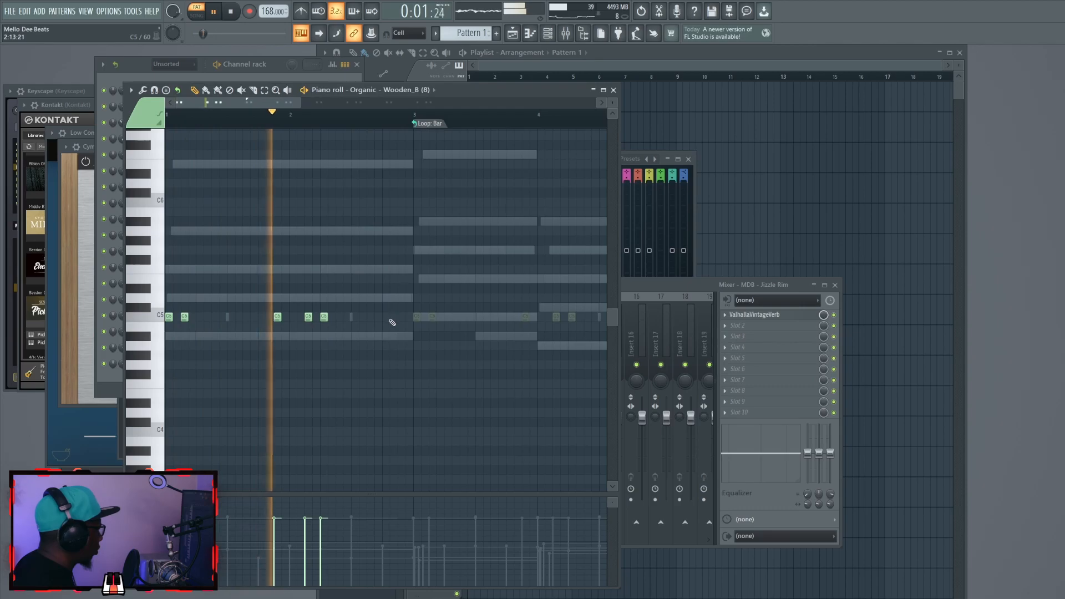
pyautogui.click(387, 318)
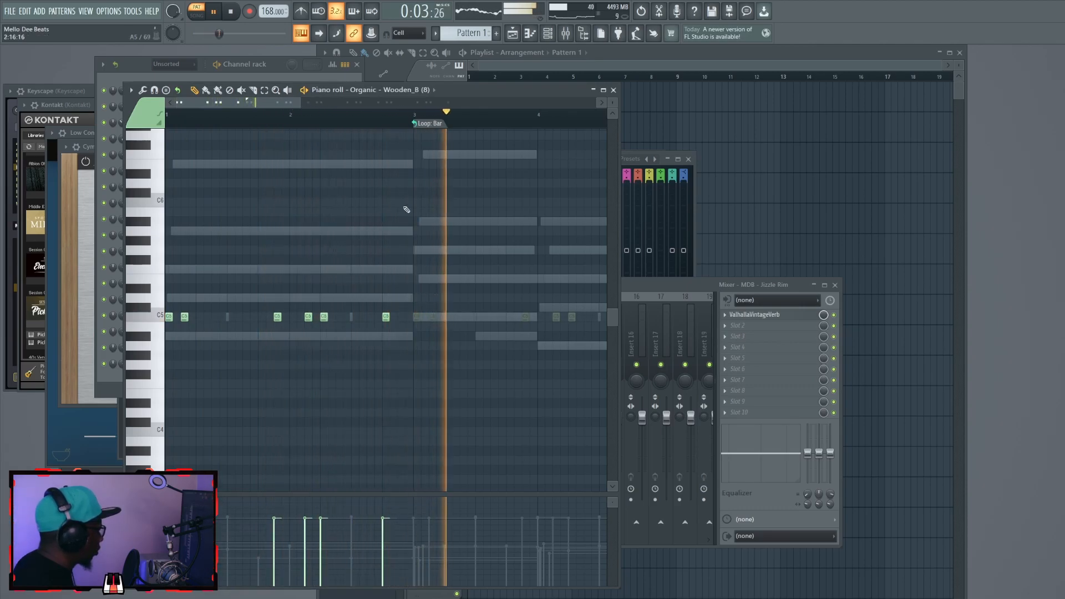
pyautogui.rightClick(420, 121)
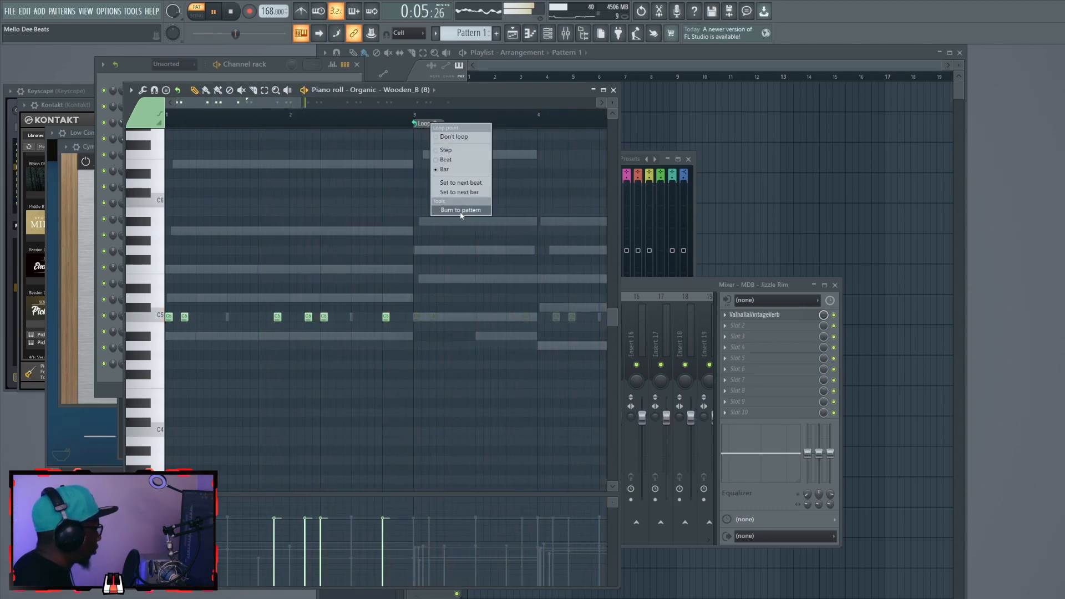
pyautogui.click(461, 210)
pyautogui.moveTo(298, 106); pyautogui.dragTo(571, 106)
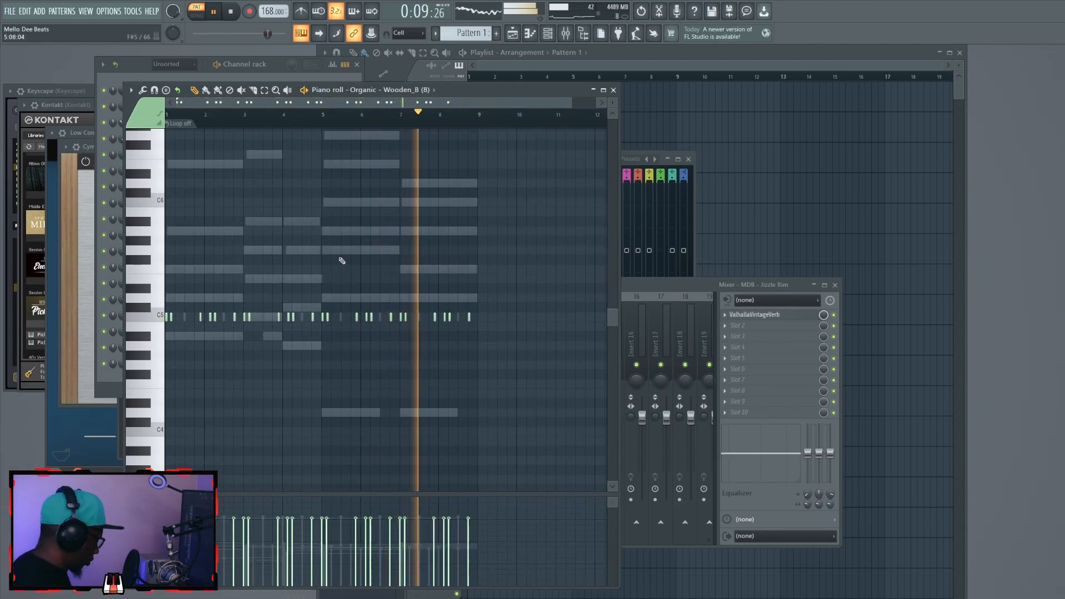
# Copy the Wooden_B notes into the MDB - Virtua Shake 2 Perc piano roll and reduce that channel's sample length
pyautogui.click(154, 73)
pyautogui.rightClick(186, 171)
pyautogui.click(223, 172)
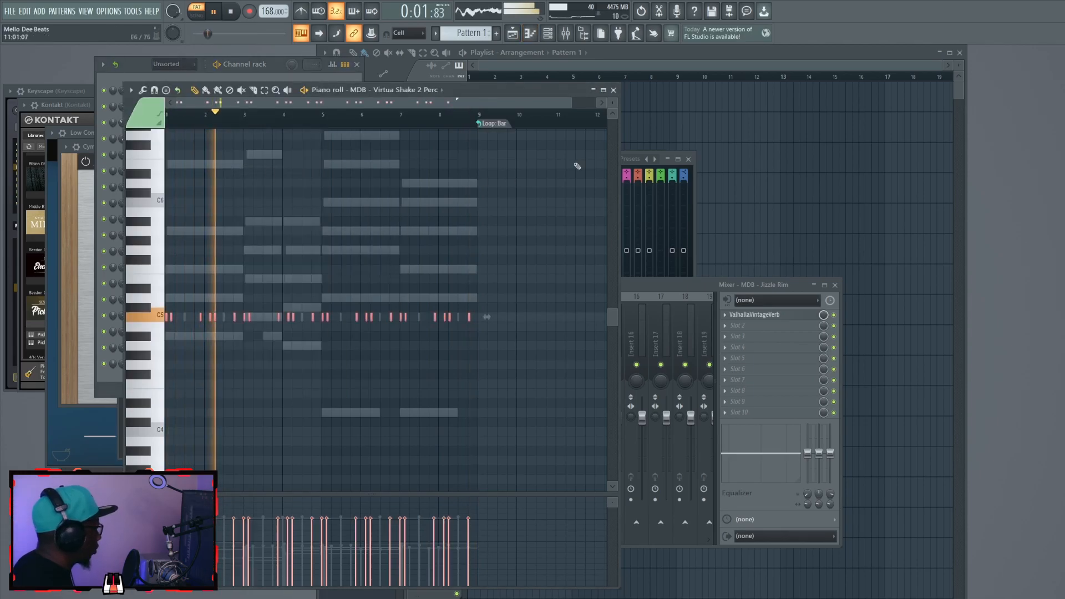
pyautogui.click(613, 90)
pyautogui.click(175, 171)
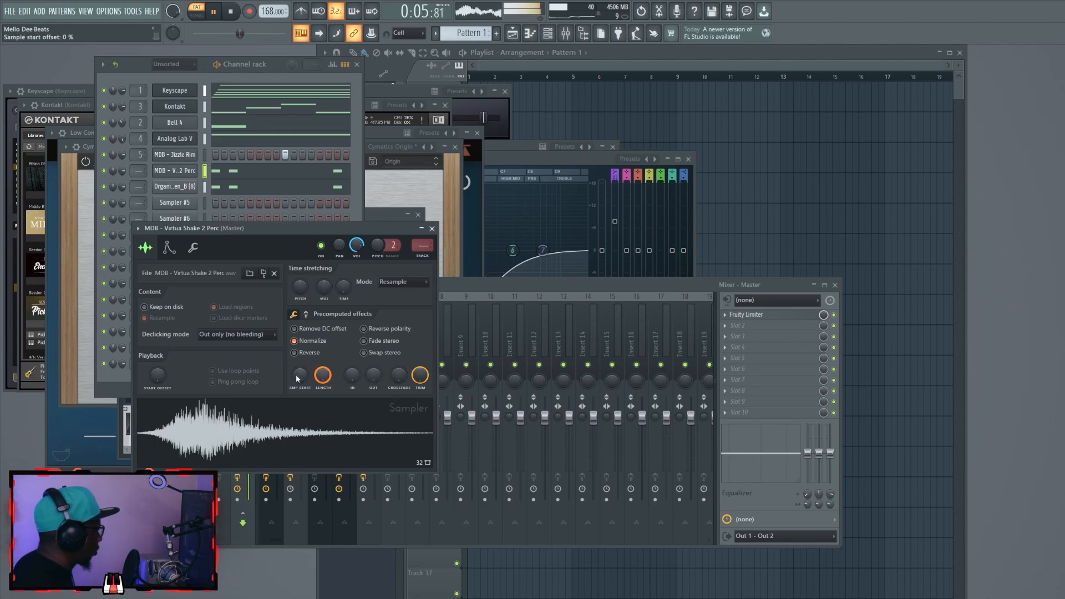
pyautogui.moveTo(323, 376); pyautogui.dragTo(323, 413)
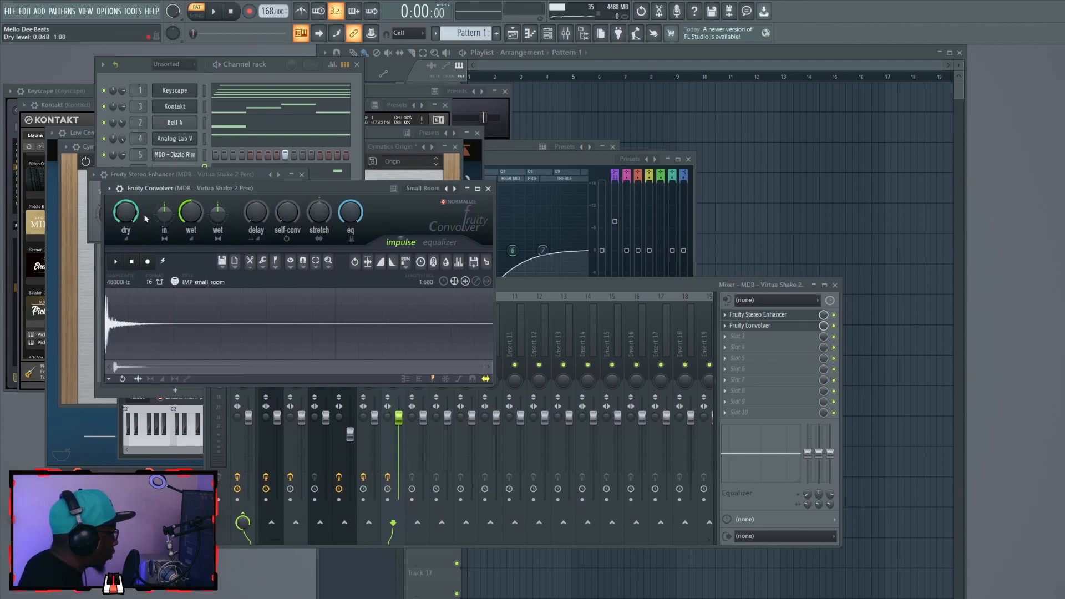
# Play the pattern, lower Fruity Convolver's dry level and adjust its wet level on the Virtua Shake track
pyautogui.press('space')
pyautogui.moveTo(129, 216); pyautogui.dragTo(129, 233)
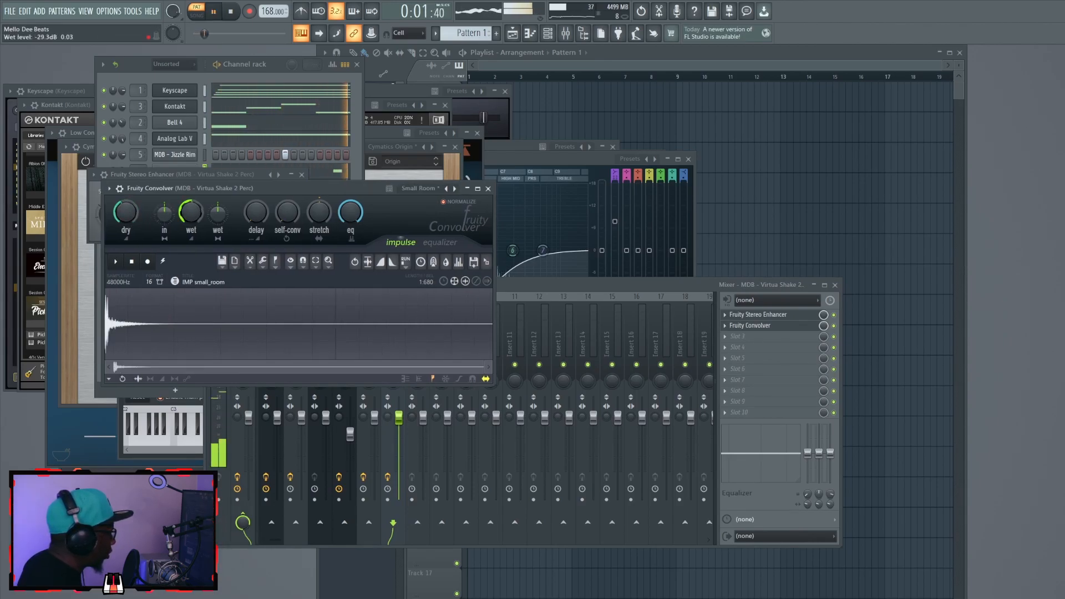
pyautogui.moveTo(192, 213); pyautogui.dragTo(191, 210)
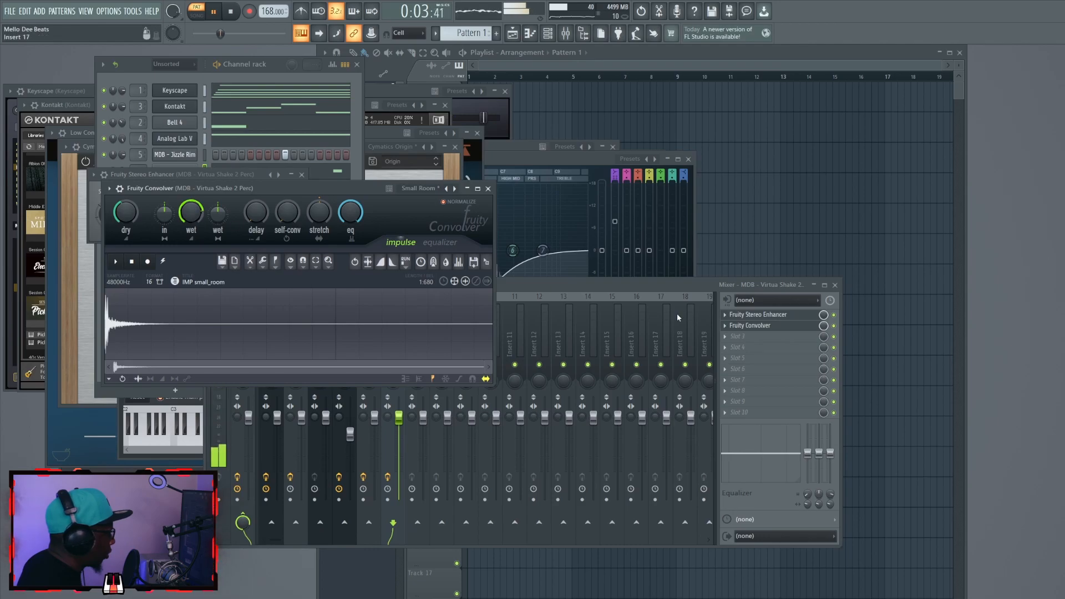
# Shape the Virtua Shake track with Fruity Filter by lowering the cutoff frequency and high pass and raising the resonance during playback
pyautogui.moveTo(568, 333); pyautogui.dragTo(529, 283)
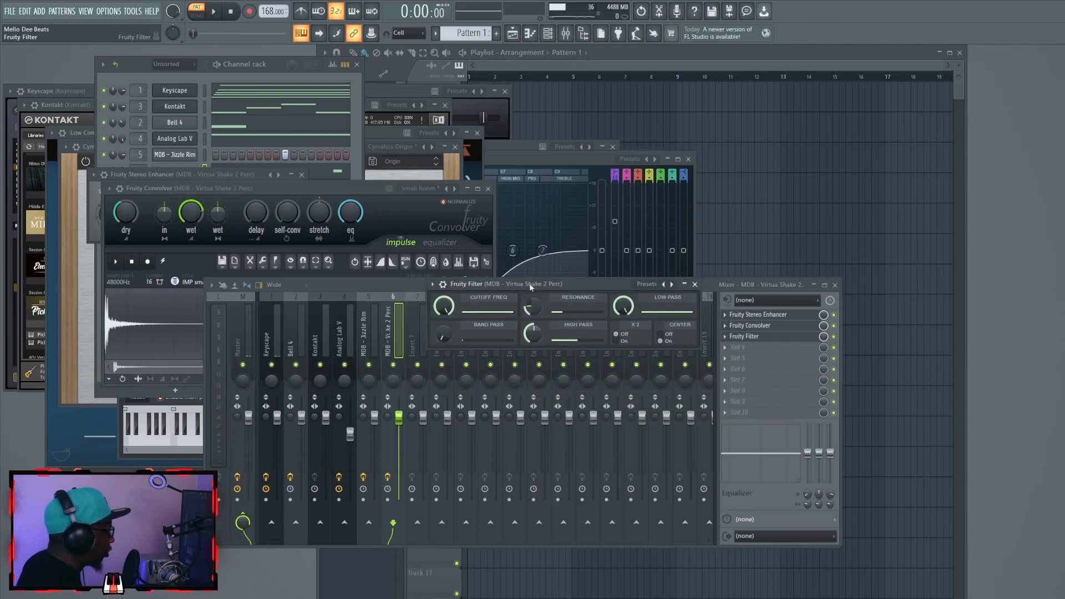
pyautogui.press('space')
pyautogui.moveTo(444, 304); pyautogui.dragTo(444, 307)
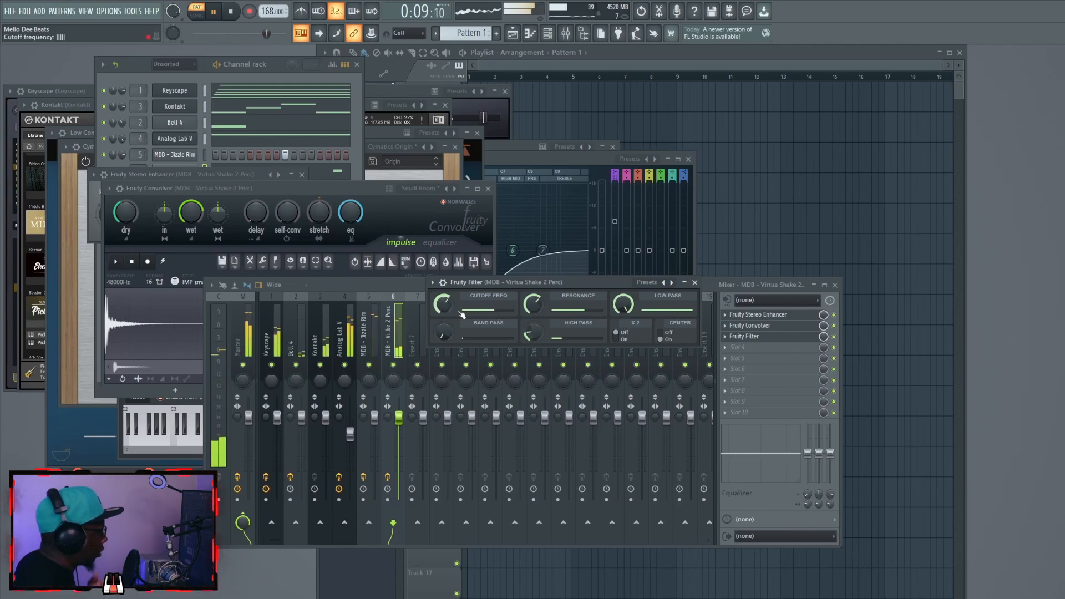
pyautogui.press('space')
# Add Fruity Balance after the filter on the Virtua Shake track and lower its volume to -12.7 dB
pyautogui.click(738, 346)
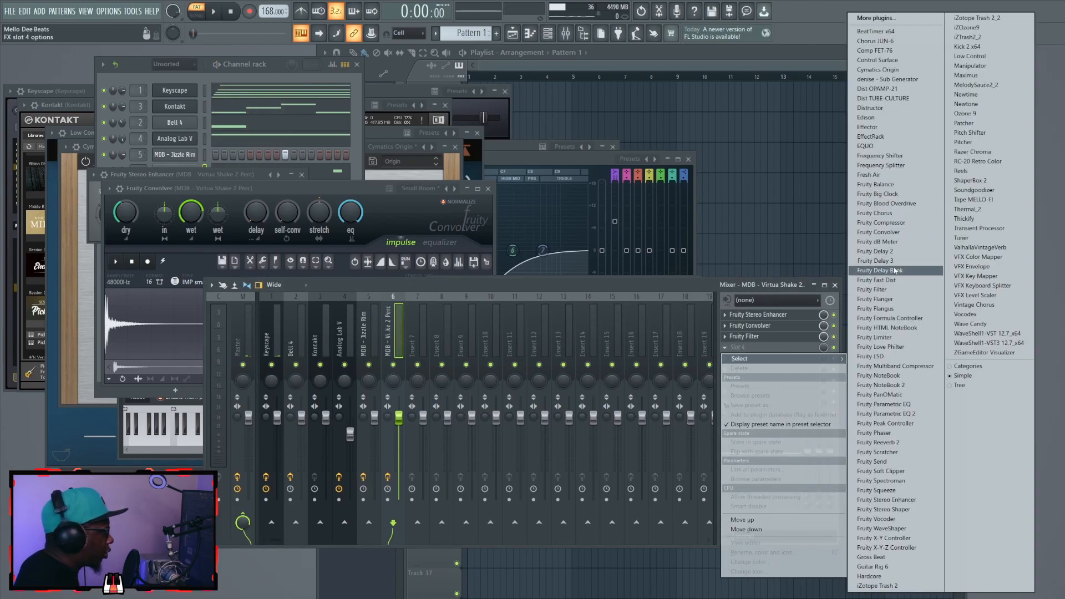
pyautogui.click(876, 184)
pyautogui.press('space')
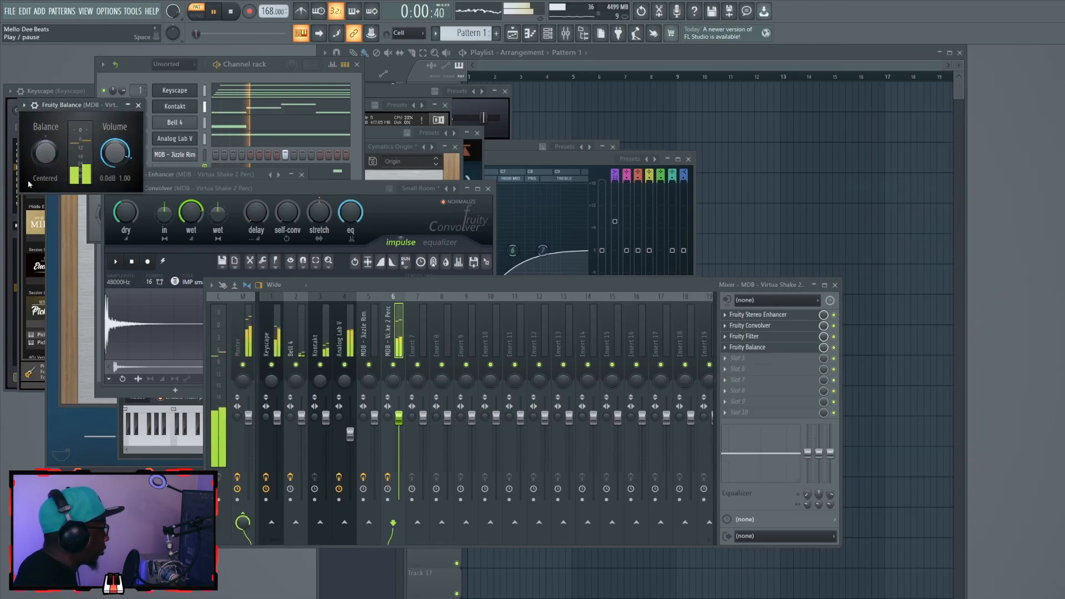
pyautogui.moveTo(114, 153); pyautogui.dragTo(114, 177)
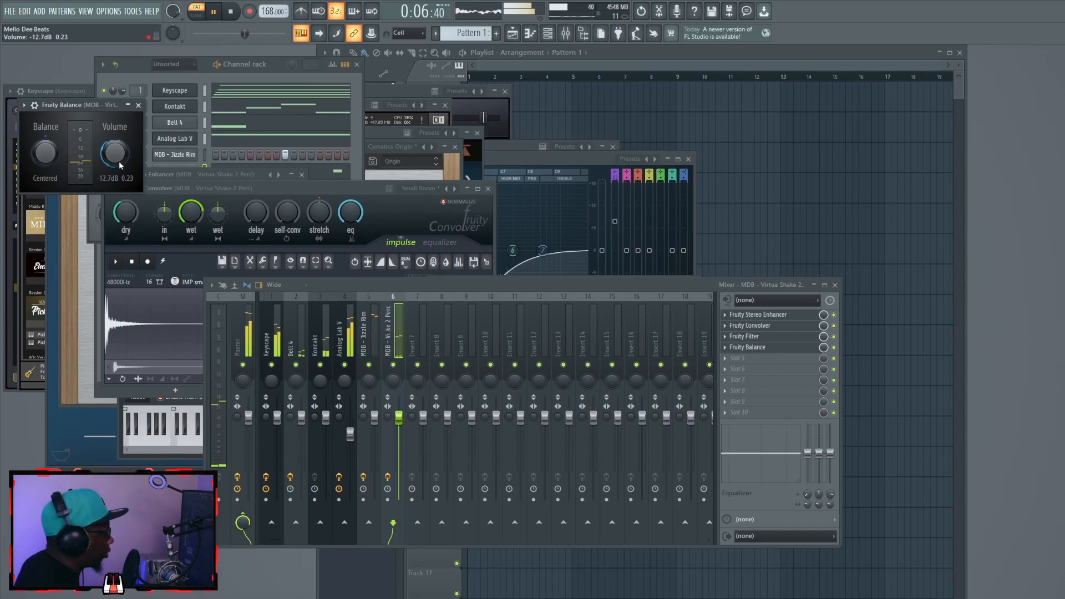
pyautogui.press('space')
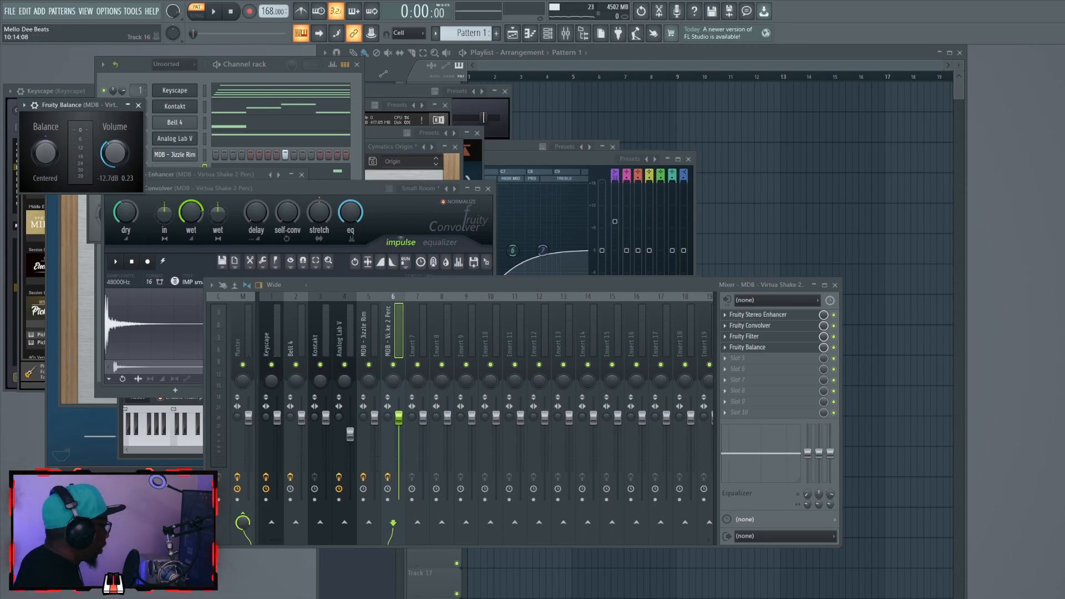
# Add the MDB - Thumpy Kick - The Undertaker Kick sample on mixer track 7 and program its pattern in the piano roll
pyautogui.click(188, 81)
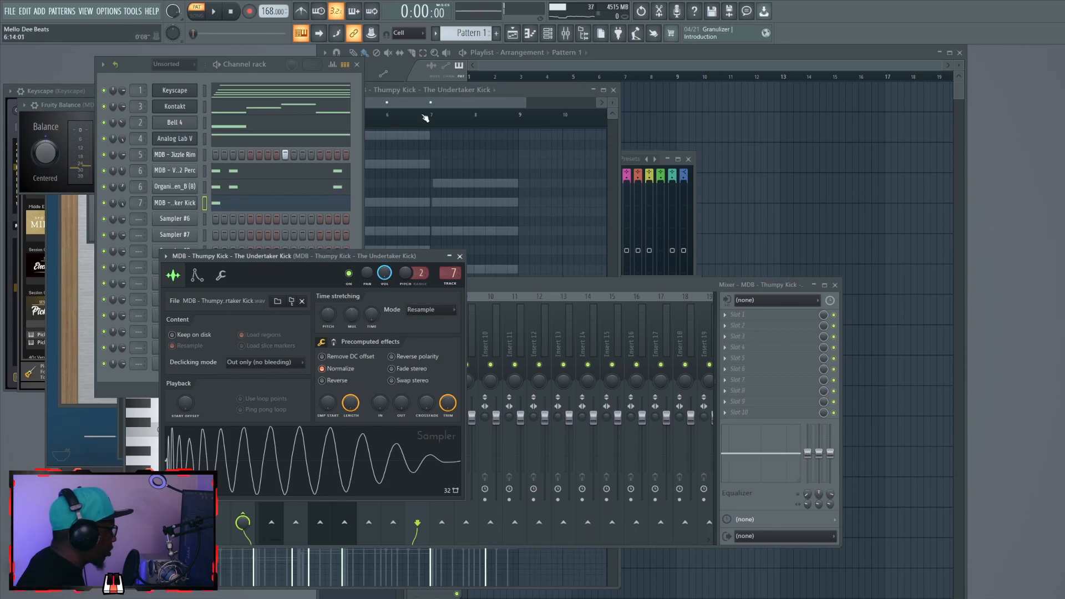
pyautogui.click(604, 89)
pyautogui.press('space')
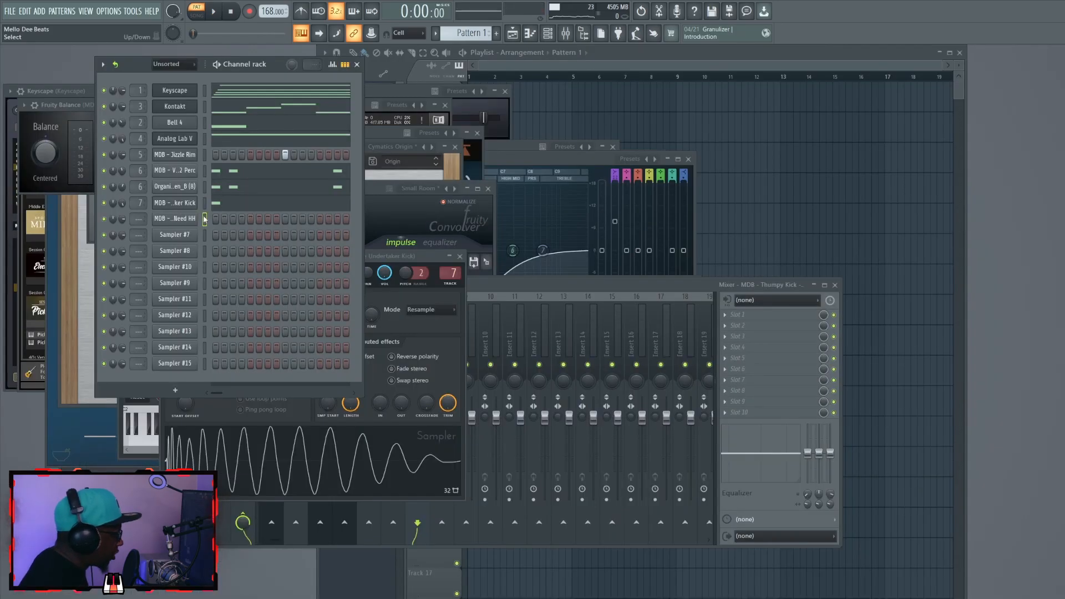
# Program the MDB - Hi Hat - AllYouNeed HH pattern in the piano roll with fast rolls and longer, lower-pitched hits
pyautogui.rightClick(188, 220)
pyautogui.click(211, 220)
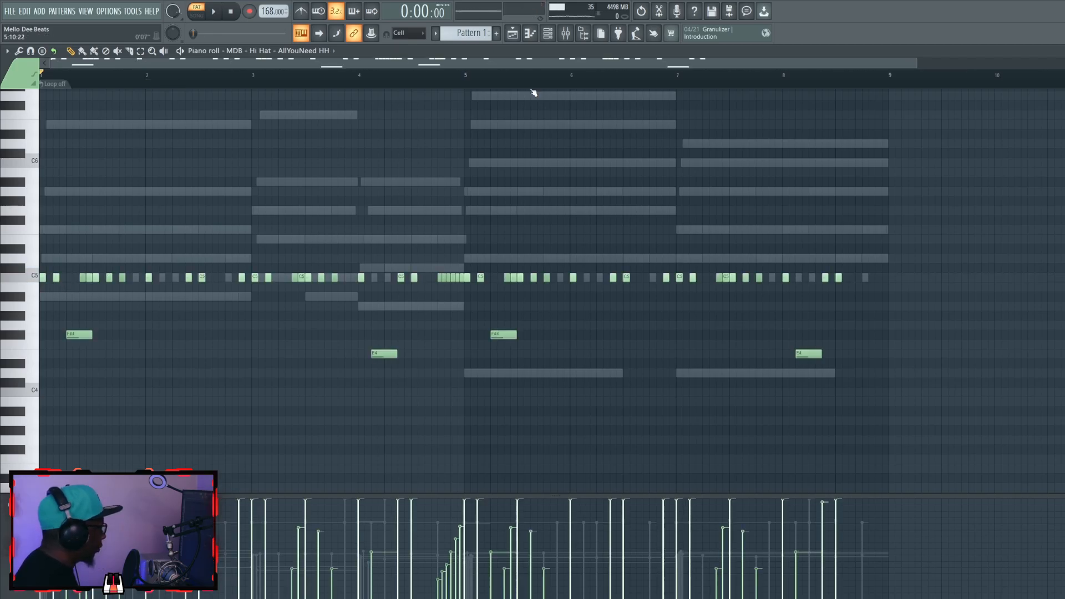
pyautogui.press('space')
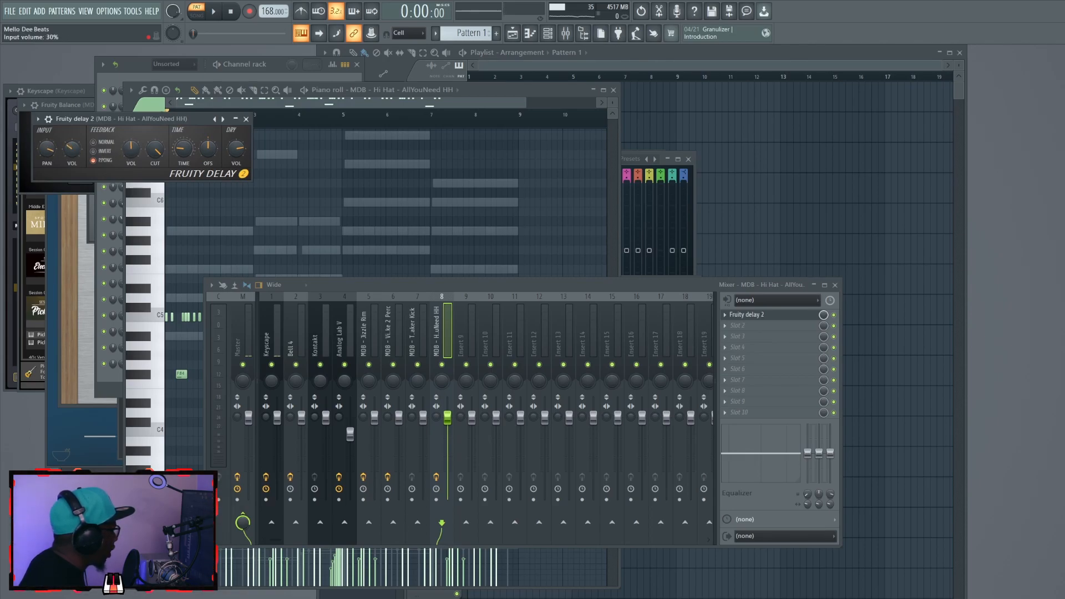
# Set the delay time of Fruity Delay 2 on the hi-hat track to 4:00 and play the pattern
pyautogui.rightClick(134, 148)
pyautogui.click(190, 155)
pyautogui.rightClick(183, 140)
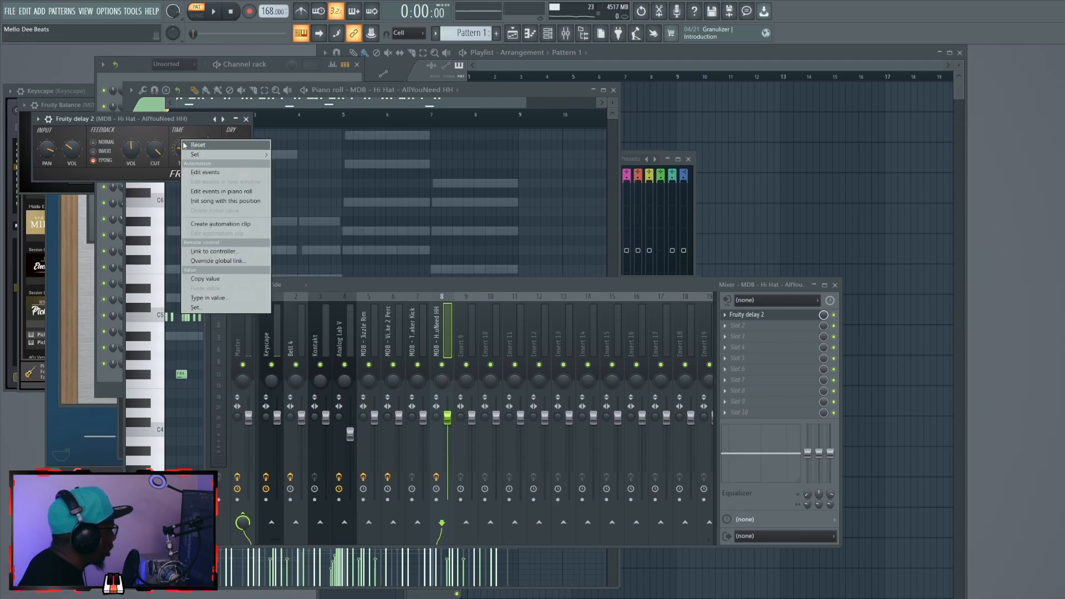
pyautogui.click(183, 147)
pyautogui.rightClick(176, 148)
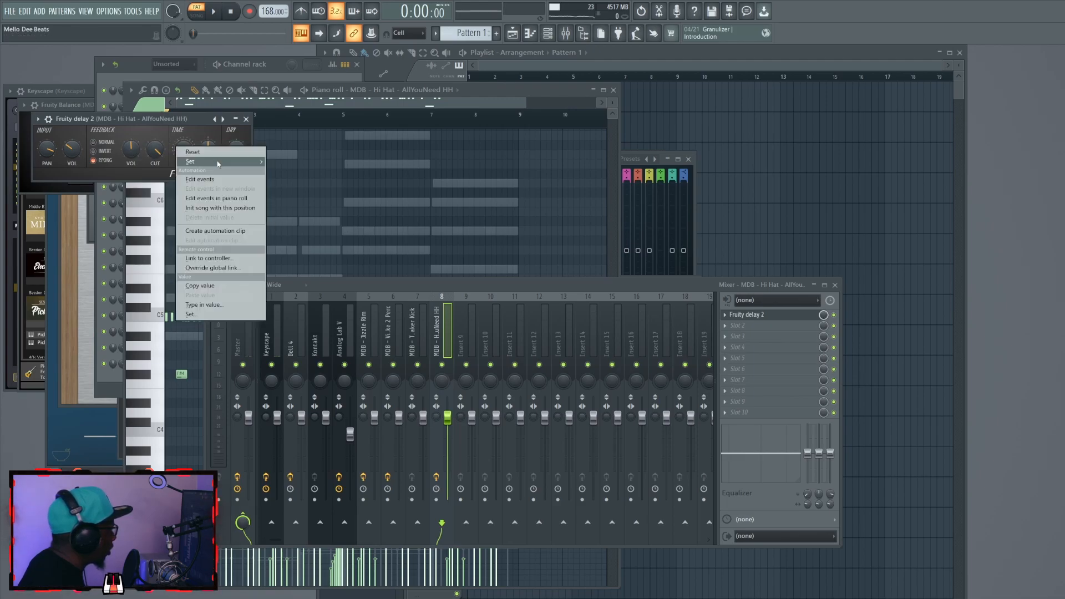
pyautogui.moveTo(244, 162)
pyautogui.click(289, 191)
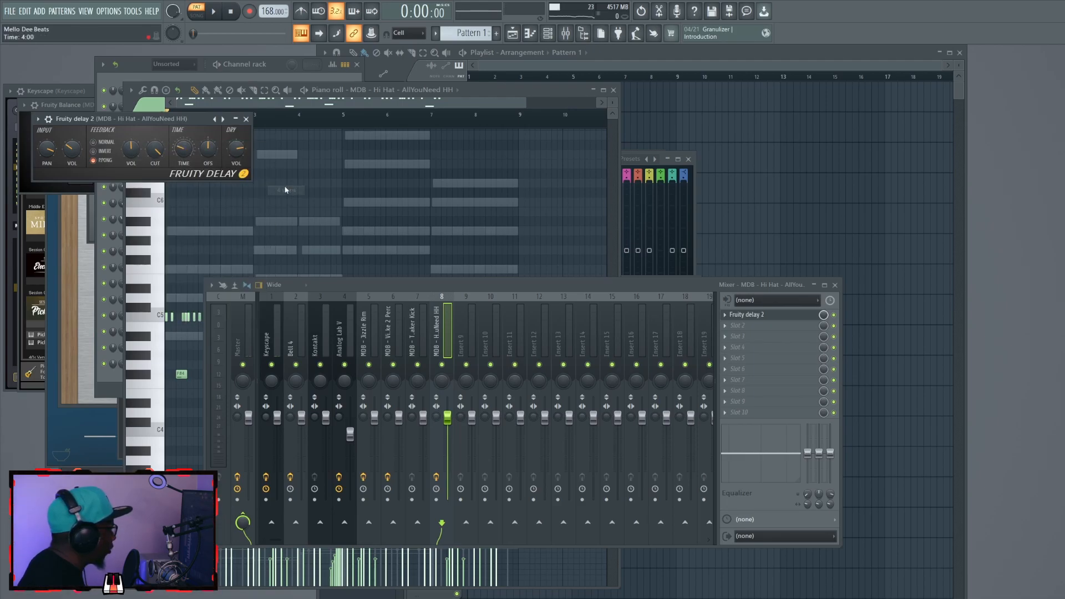
pyautogui.press('space')
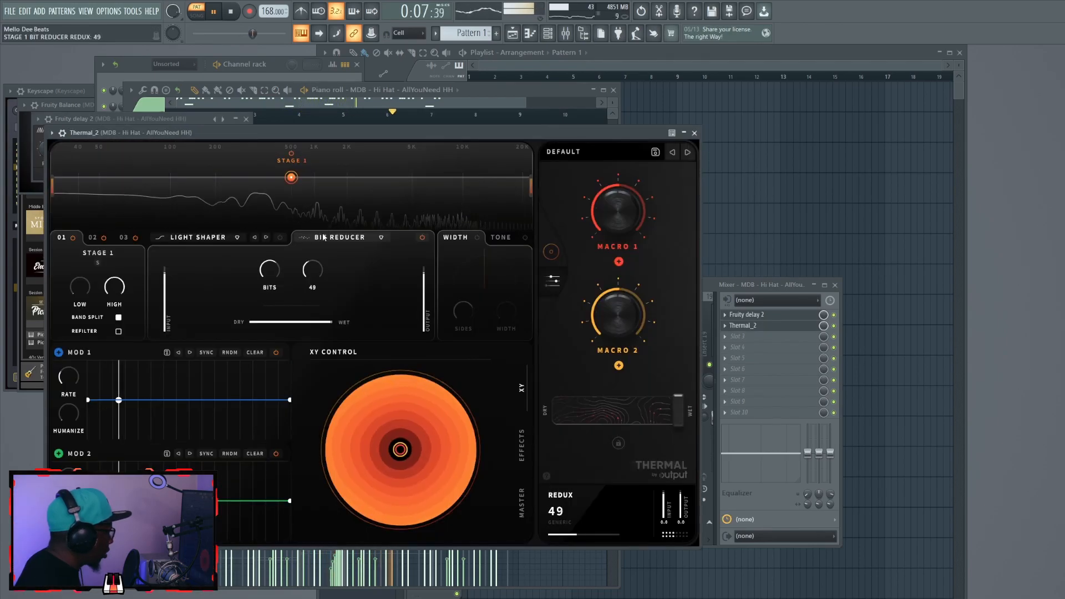
# In the hi-hat's Thermal, lower the bit reducer's Redux and wet mix, raise the sides and set the width to 10%
pyautogui.moveTo(323, 238); pyautogui.dragTo(320, 262)
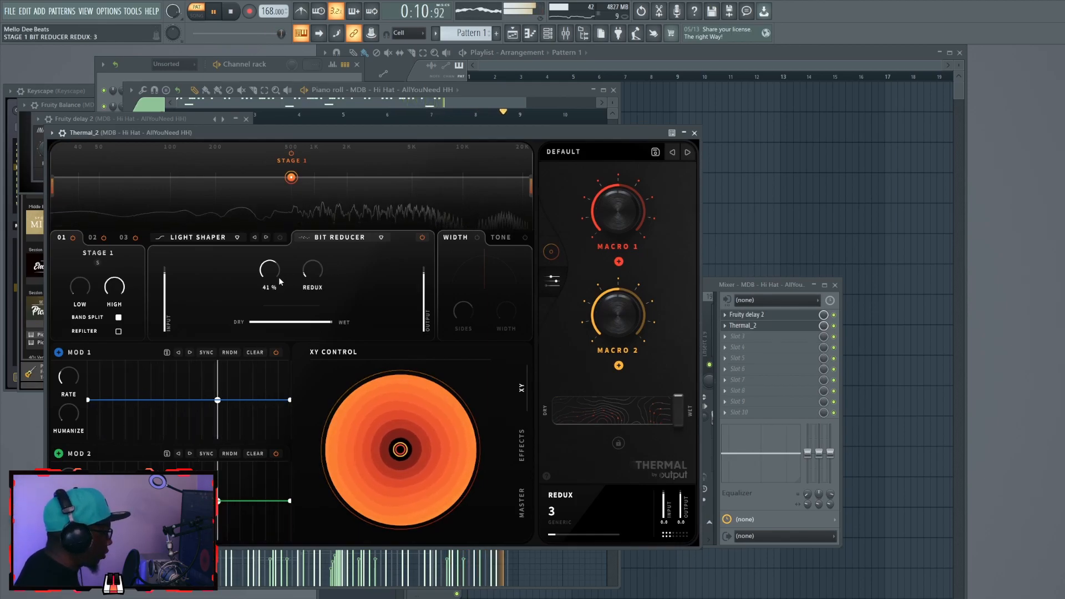
pyautogui.moveTo(315, 323); pyautogui.dragTo(252, 330)
pyautogui.moveTo(507, 268); pyautogui.dragTo(515, 264)
pyautogui.moveTo(464, 314); pyautogui.dragTo(478, 255)
pyautogui.moveTo(505, 311); pyautogui.dragTo(495, 348)
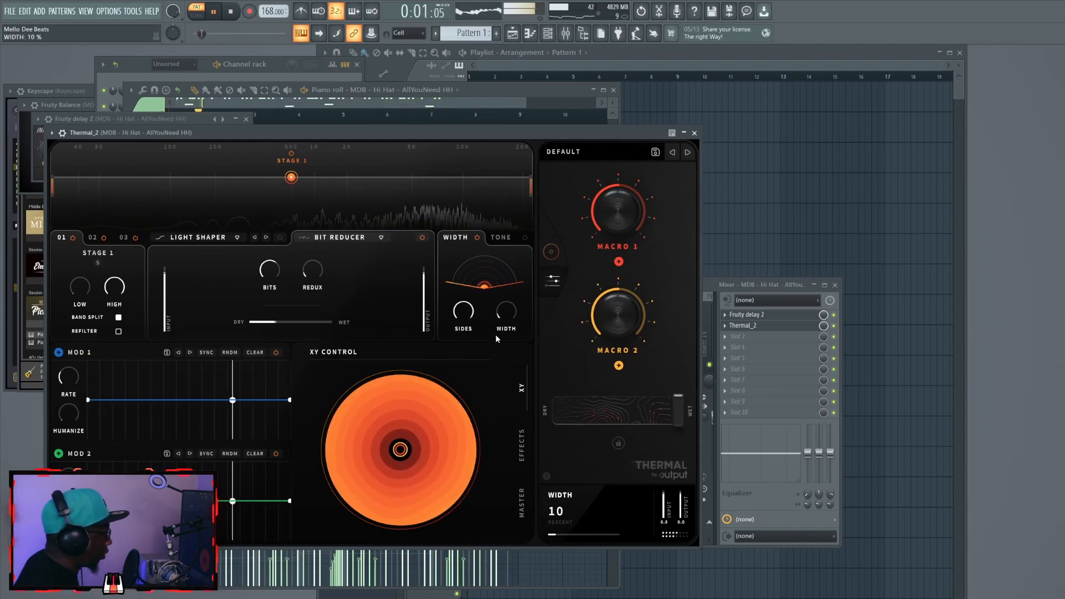
pyautogui.click(834, 326)
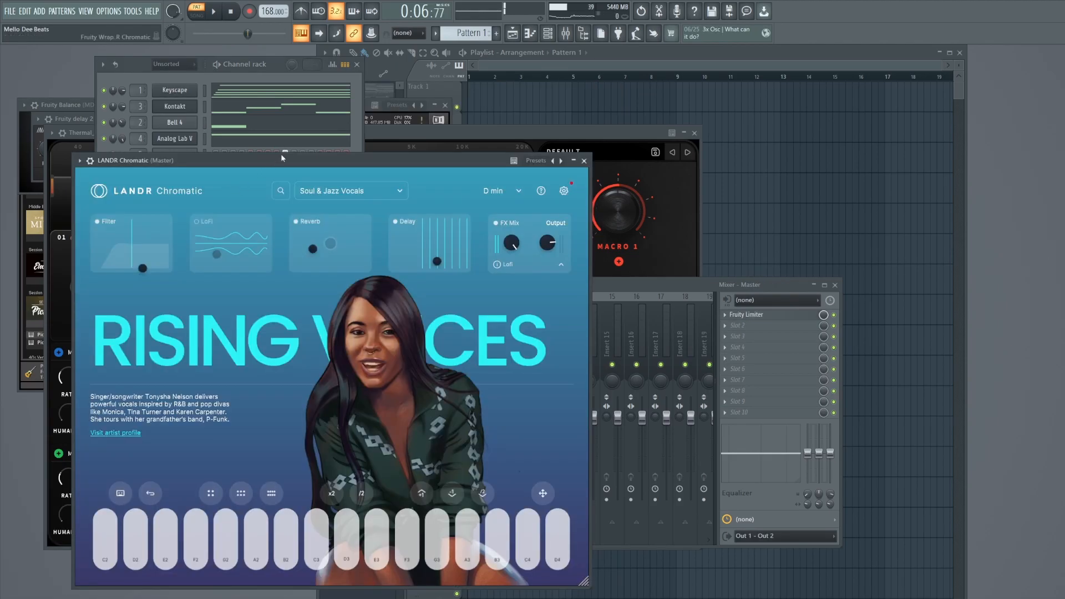
# Open the second LANDR Chromatic channel and bring the ValhallaVintageVerb of the rendered vocal's track into view
pyautogui.moveTo(284, 157); pyautogui.dragTo(524, 112)
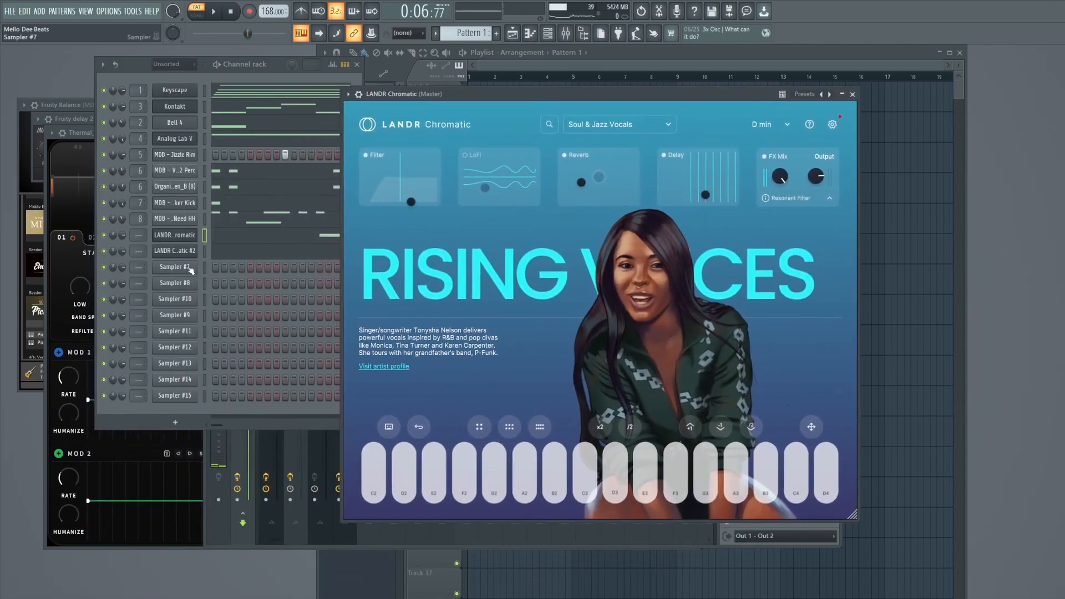
pyautogui.click(176, 251)
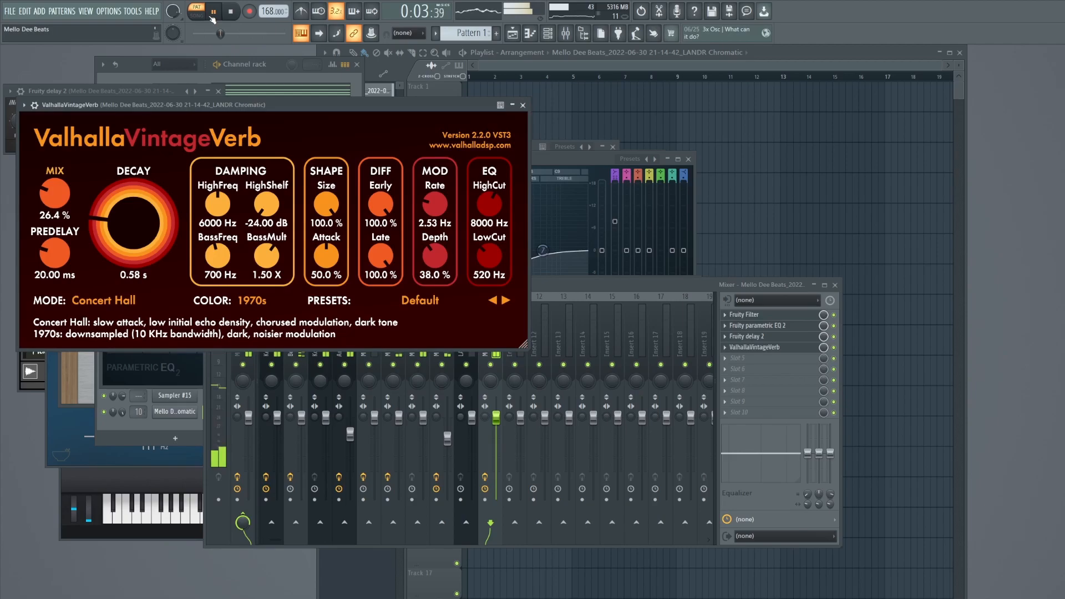
pyautogui.moveTo(391, 104); pyautogui.dragTo(546, 86)
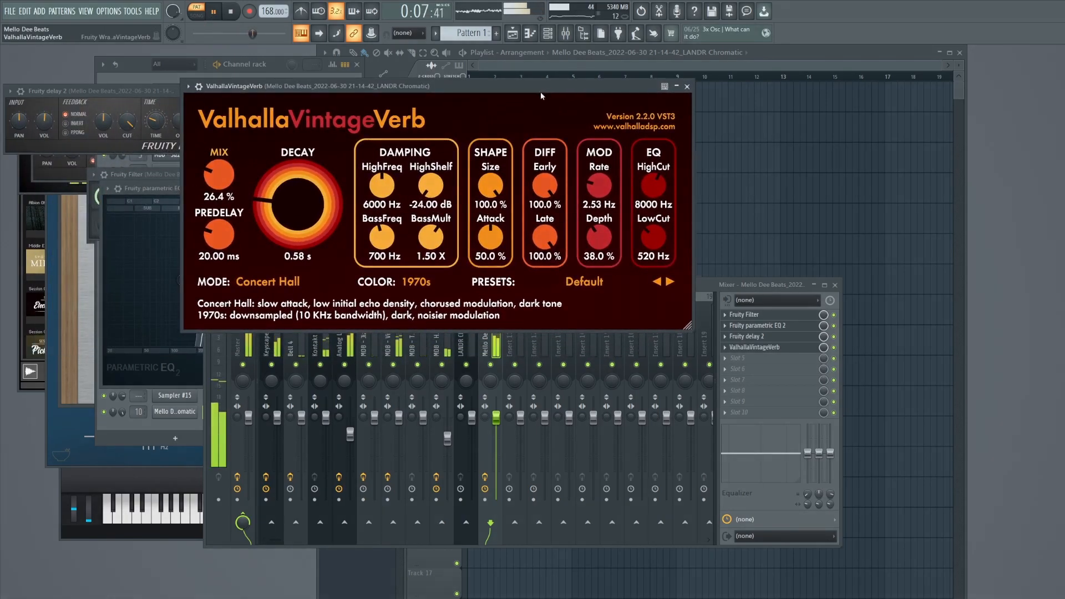